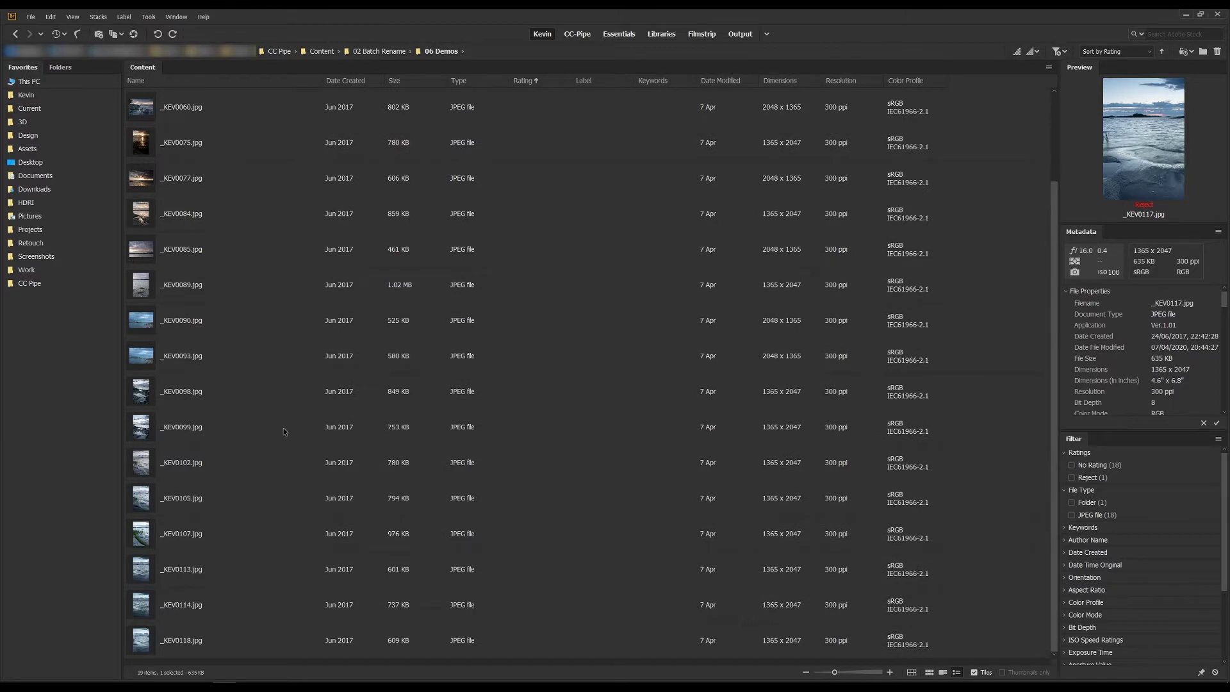
Select all the JPEG images in the 06 Demos folder and open Batch Rename for them
key("ctrl+a")
scroll(266, 611, "up", 2)
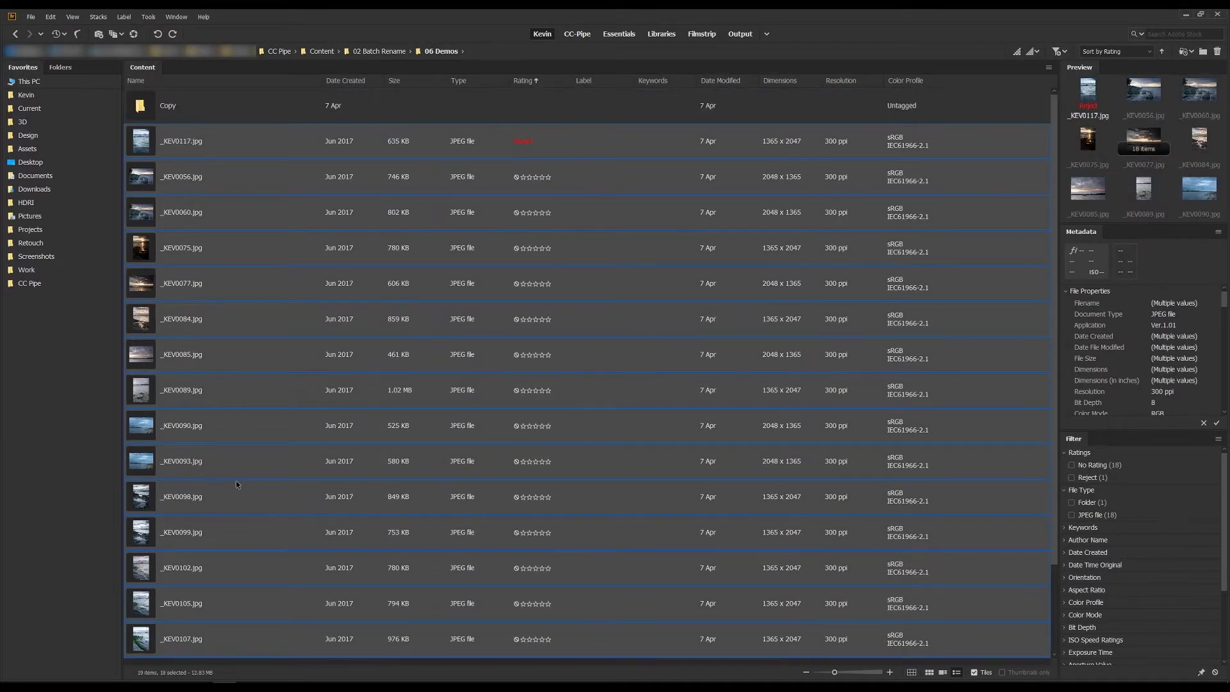
key("ctrl+shift+r")
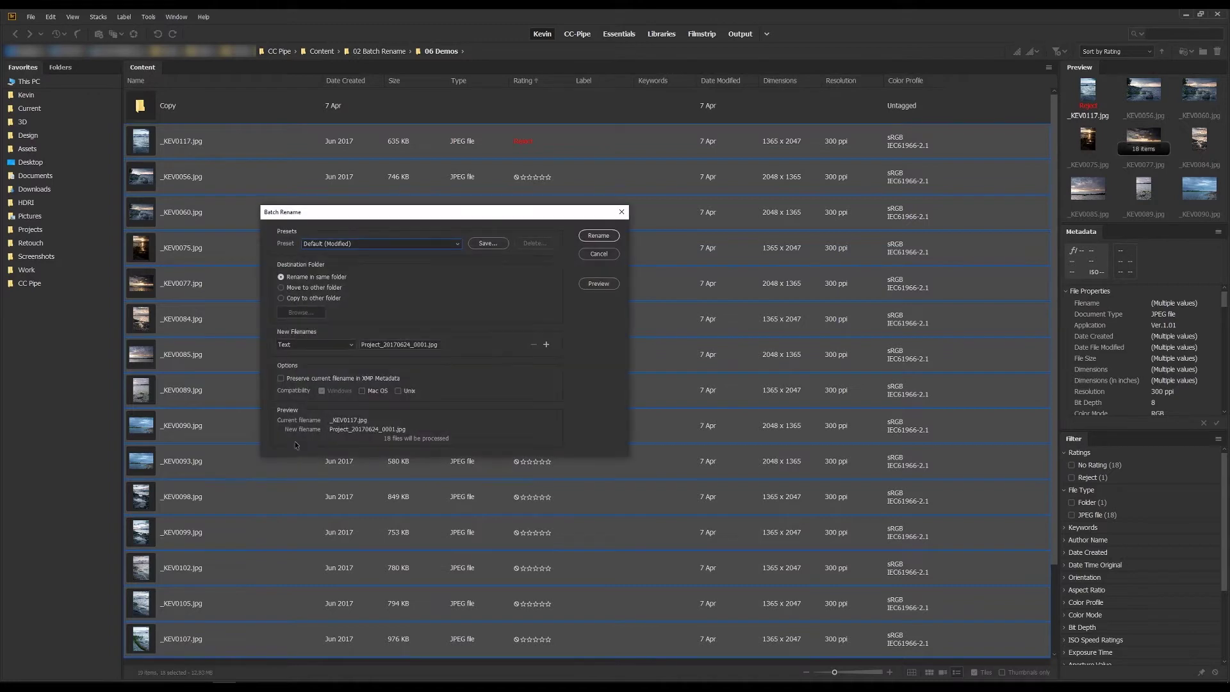
left_click_drag(339, 217, 341, 184)
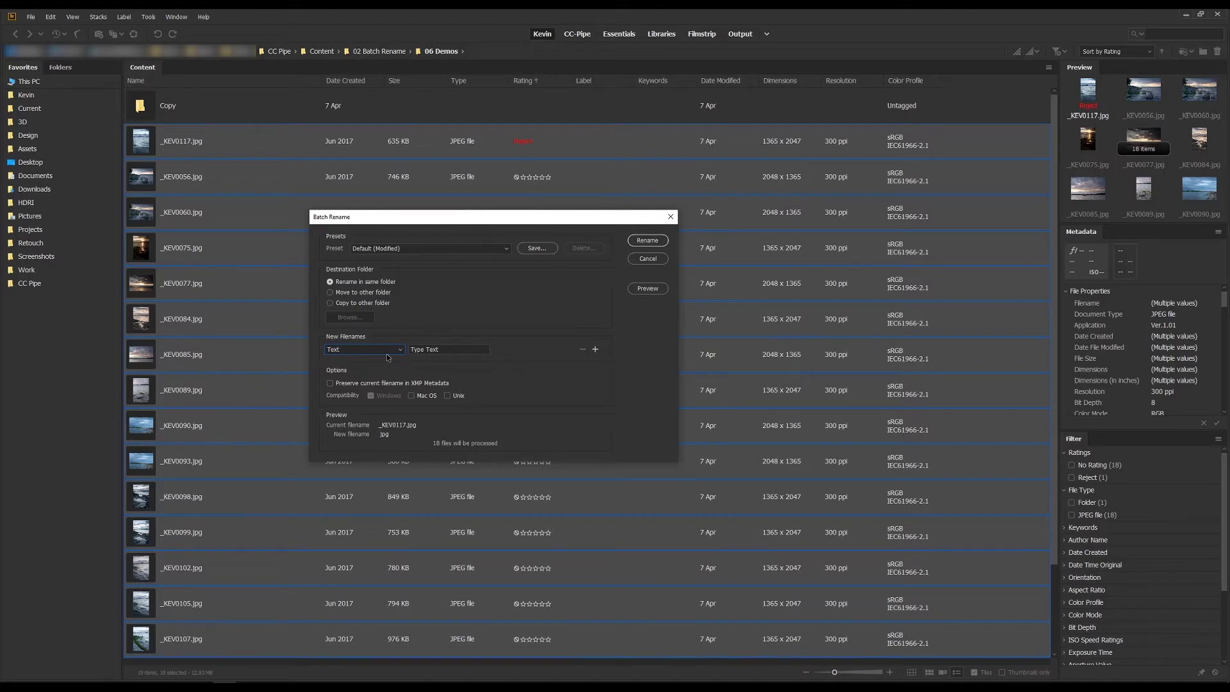
Set the new filenames to the current filename converted to lowercase
left_click(387, 353)
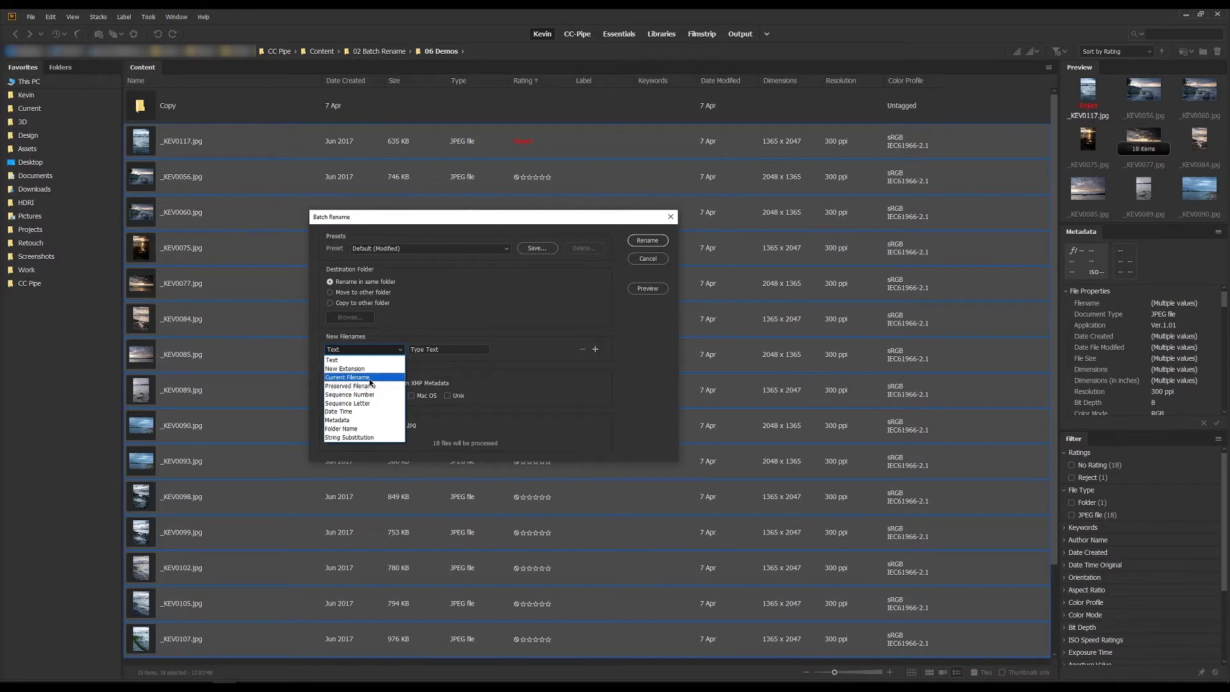
left_click(370, 378)
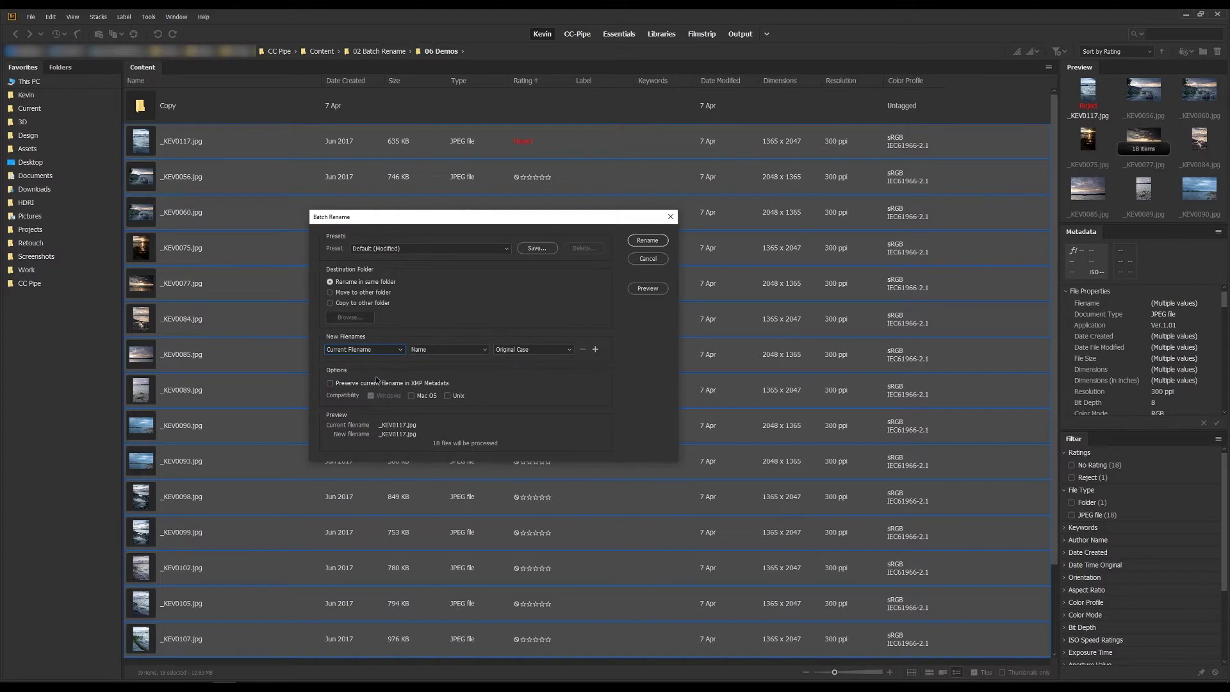
left_click(516, 350)
left_click(512, 378)
Build the new filename from the folder name in original case, followed by the text "image"
left_click(380, 350)
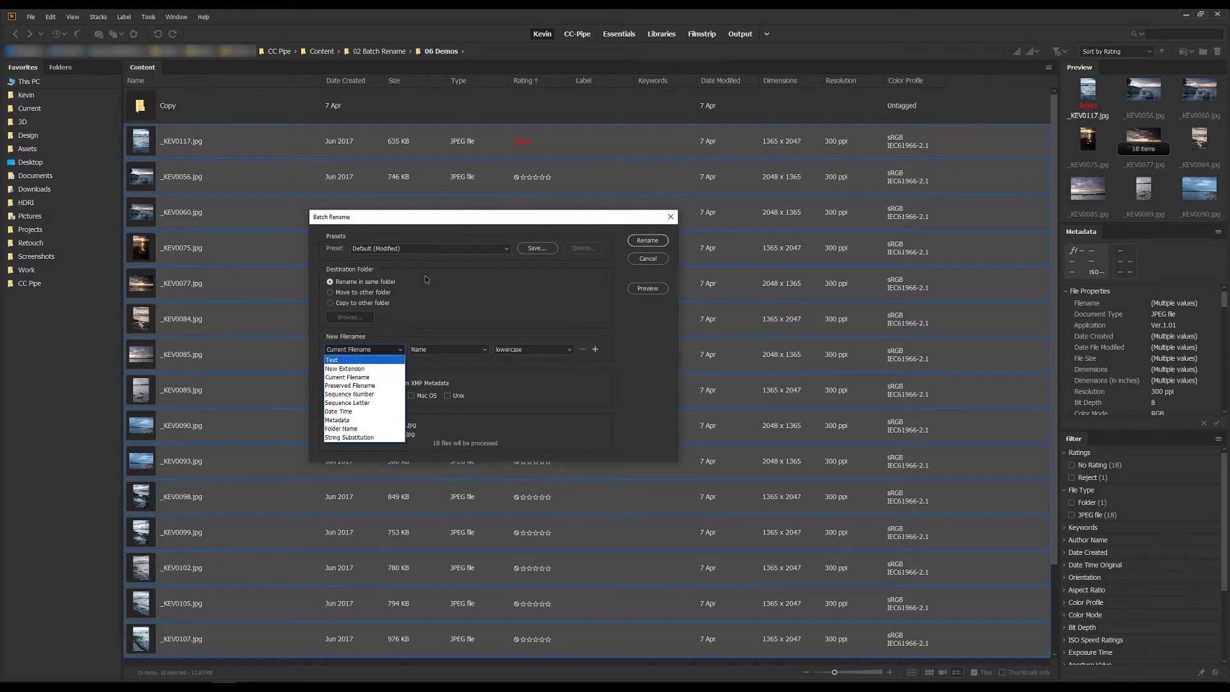
left_click(379, 430)
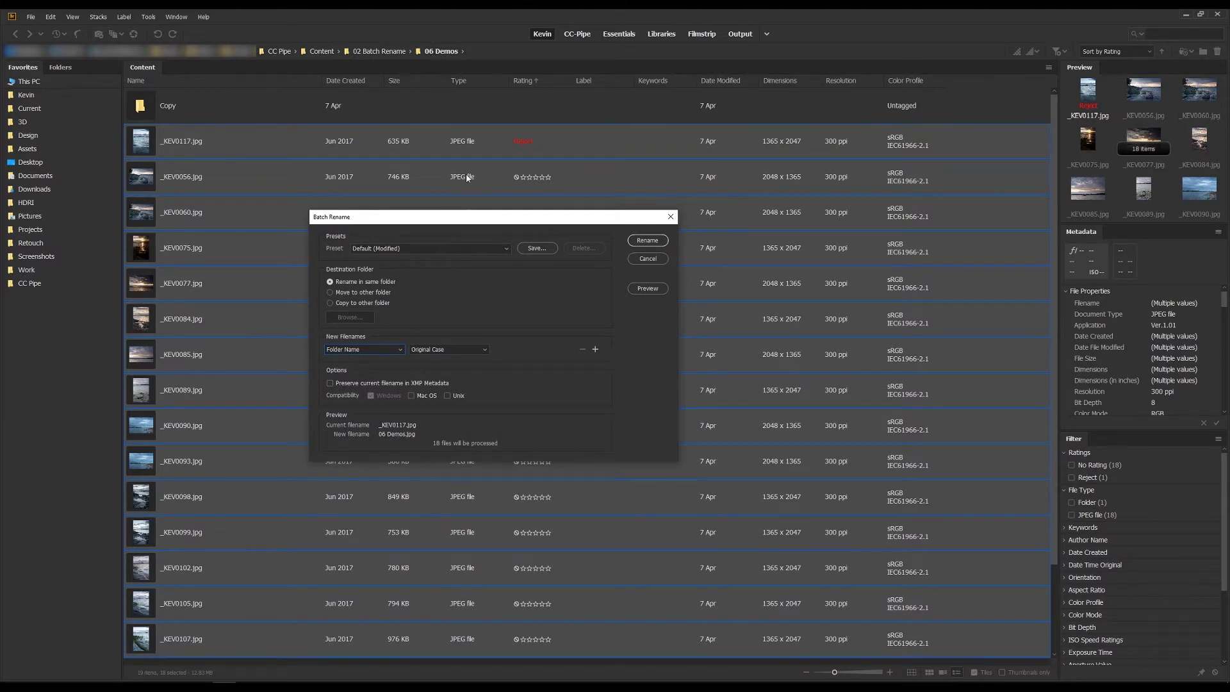
left_click(595, 349)
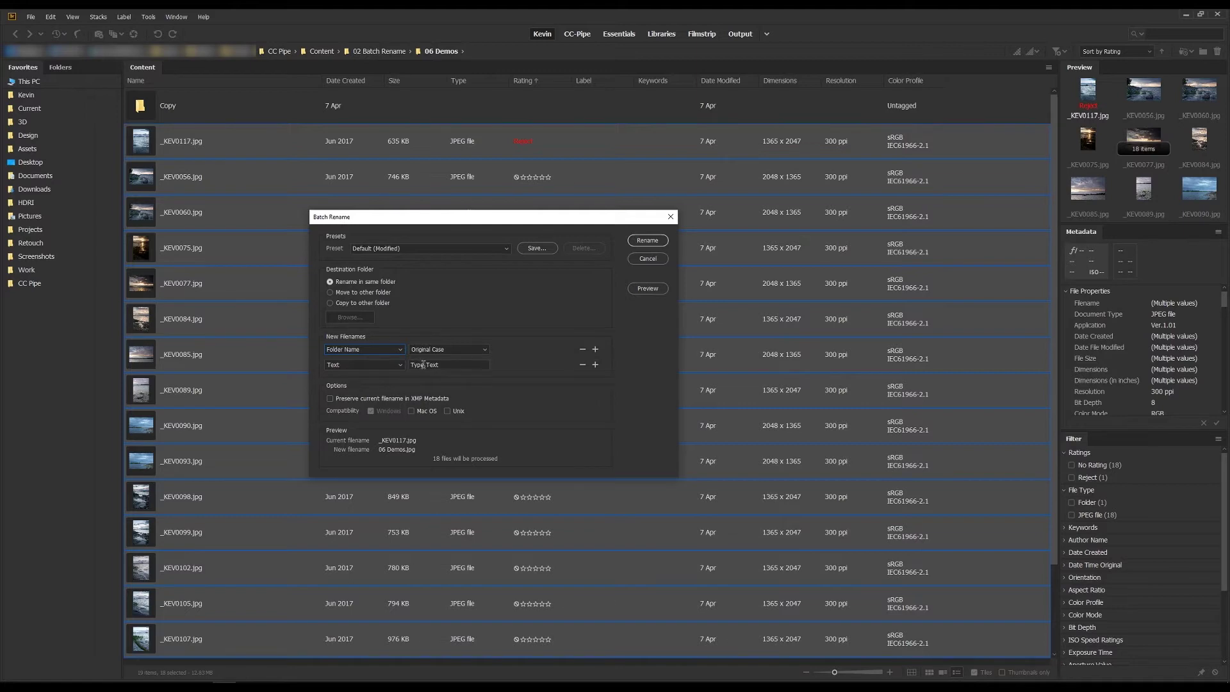
left_click(369, 365)
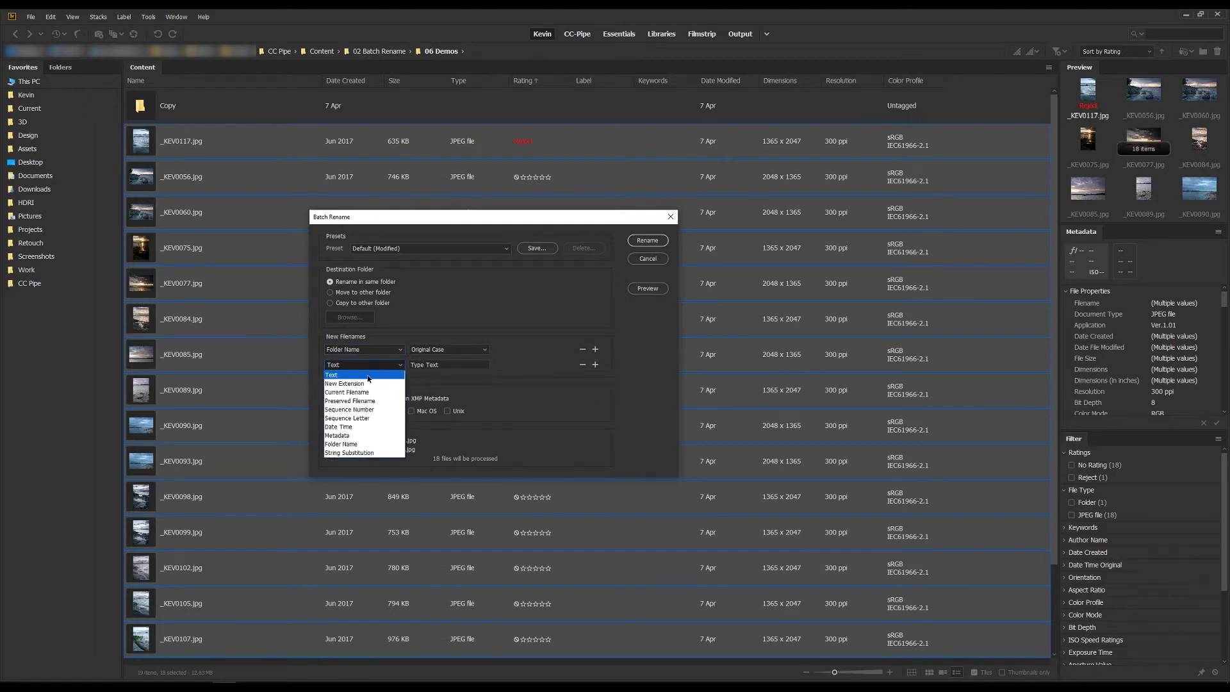
left_click(368, 377)
left_click(435, 363)
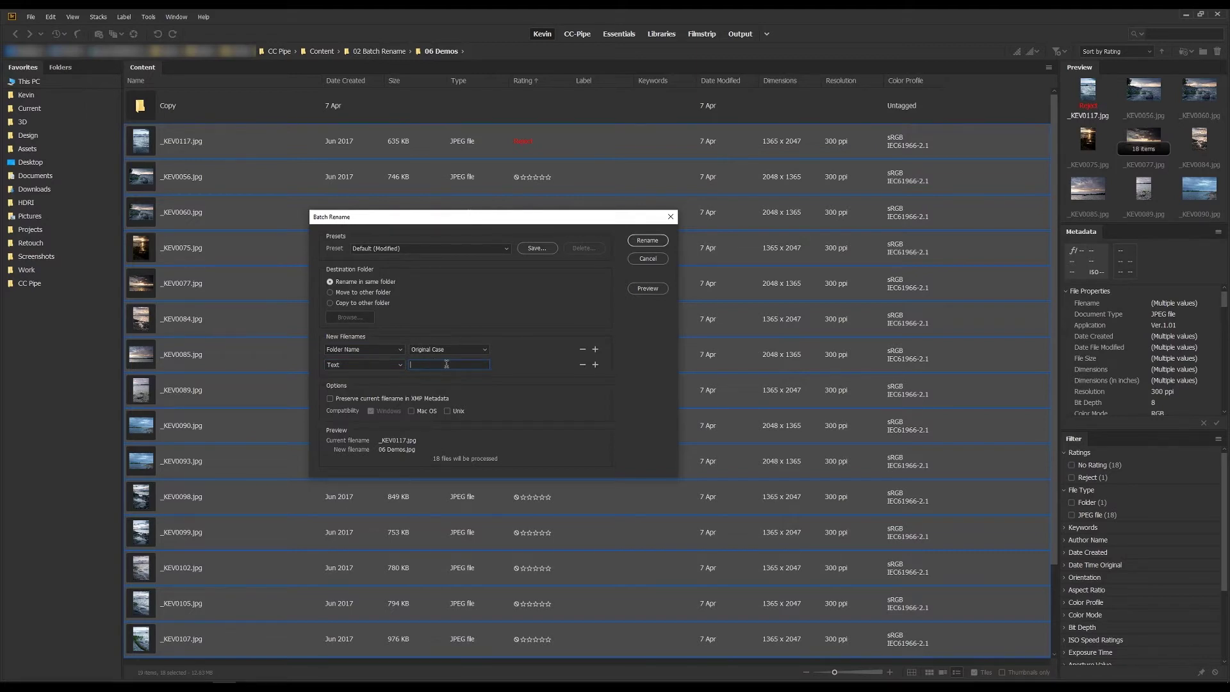
type("image")
Add a two-digit sequence number as the third part of the new filename
left_click(595, 365)
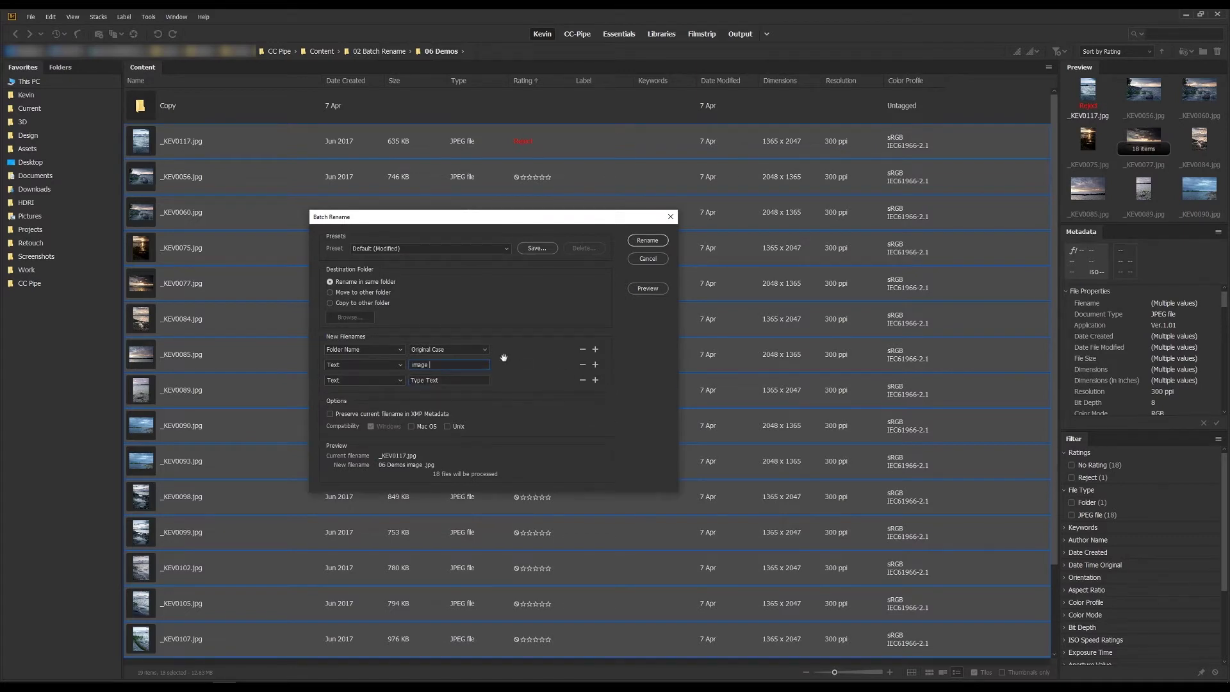
left_click(377, 379)
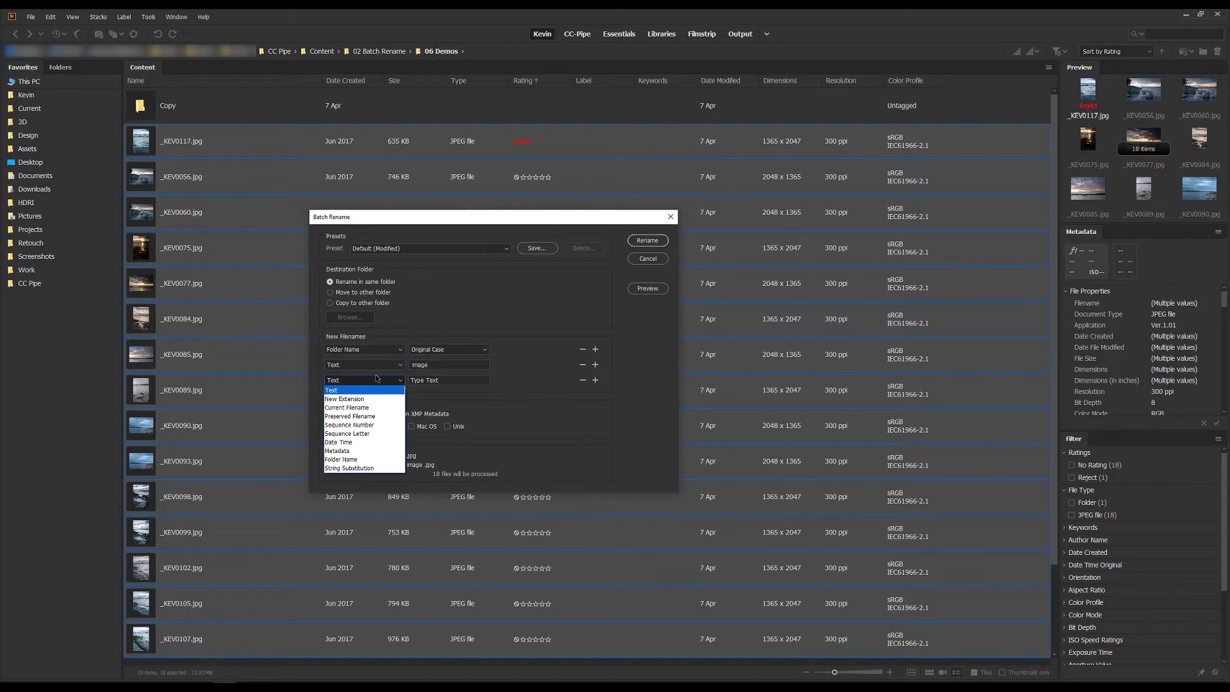
left_click(379, 427)
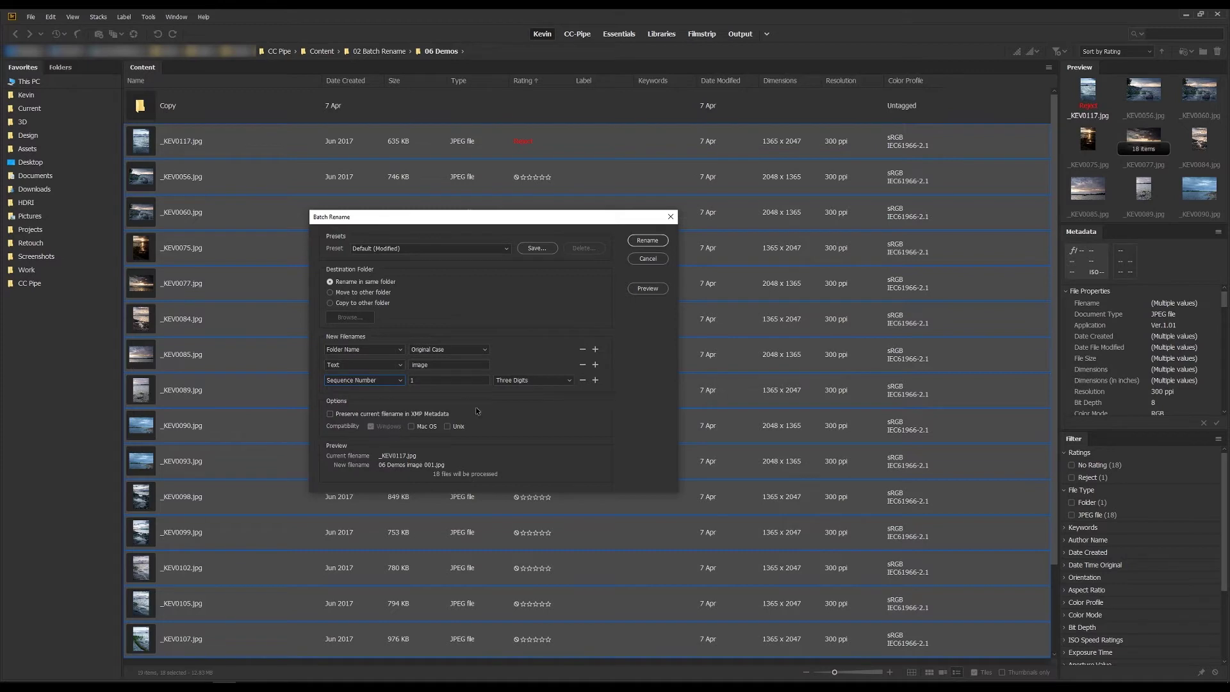
left_click(519, 381)
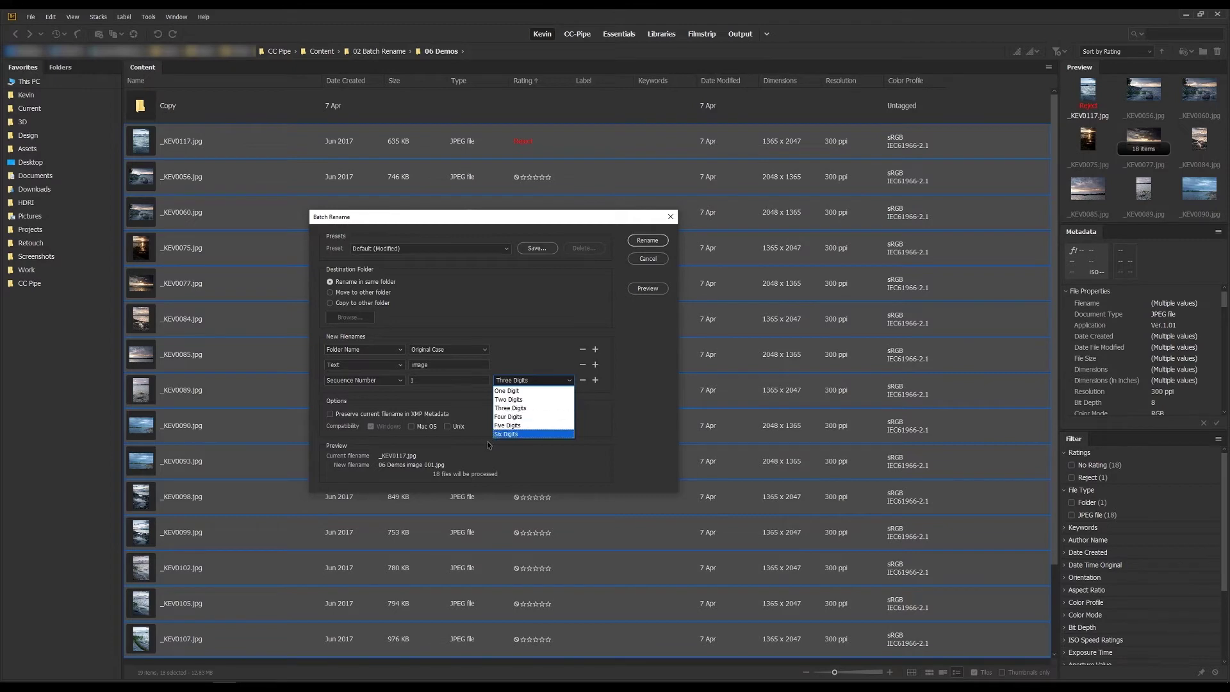
left_click(531, 403)
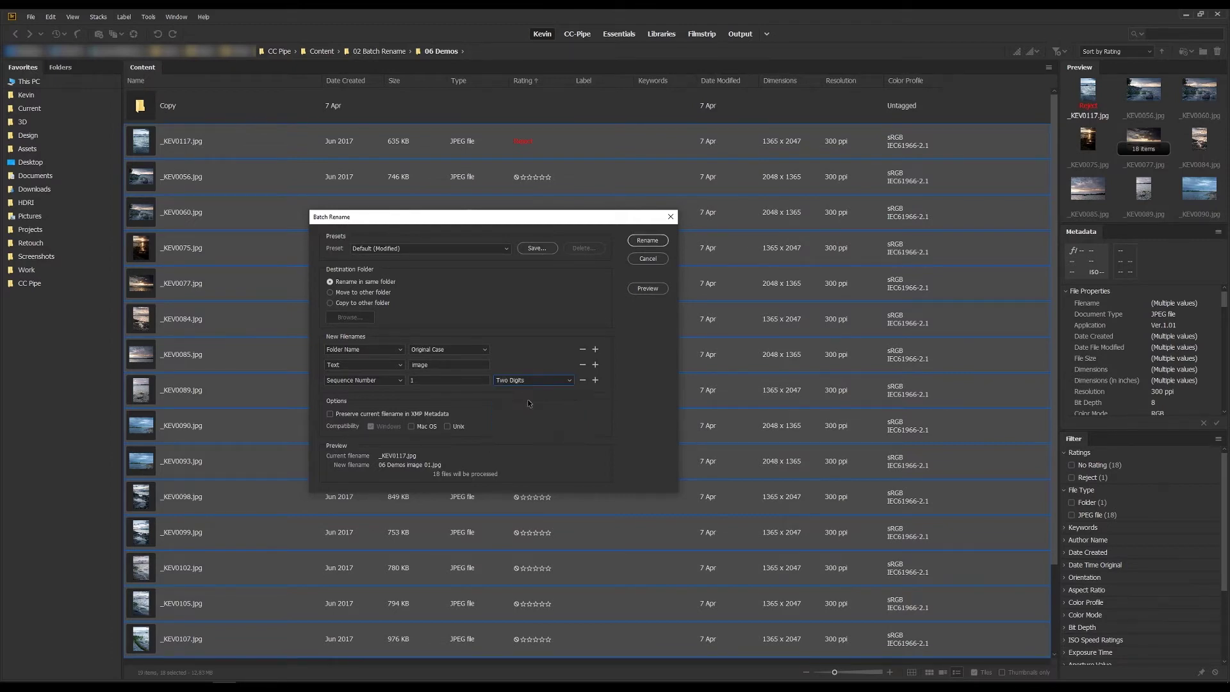
Rename the images with the sequence starting at 1, and look through the renamed files
left_click(436, 379)
type("123")
key("Return")
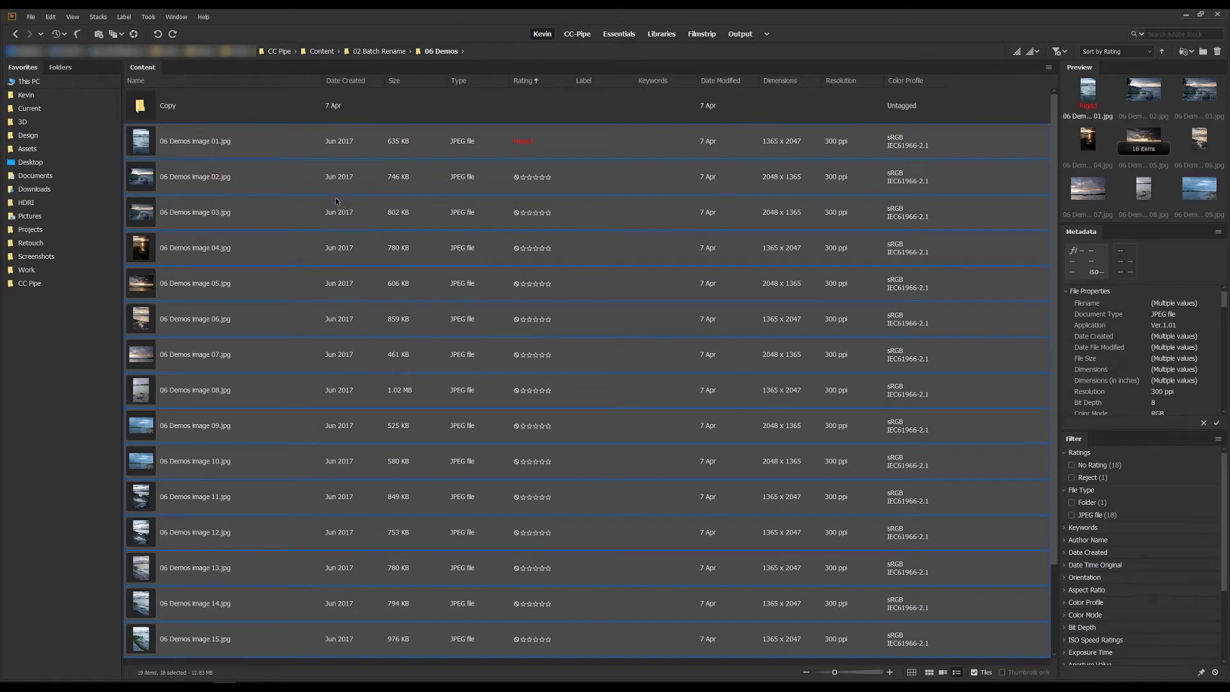
scroll(330, 185, "down", 3)
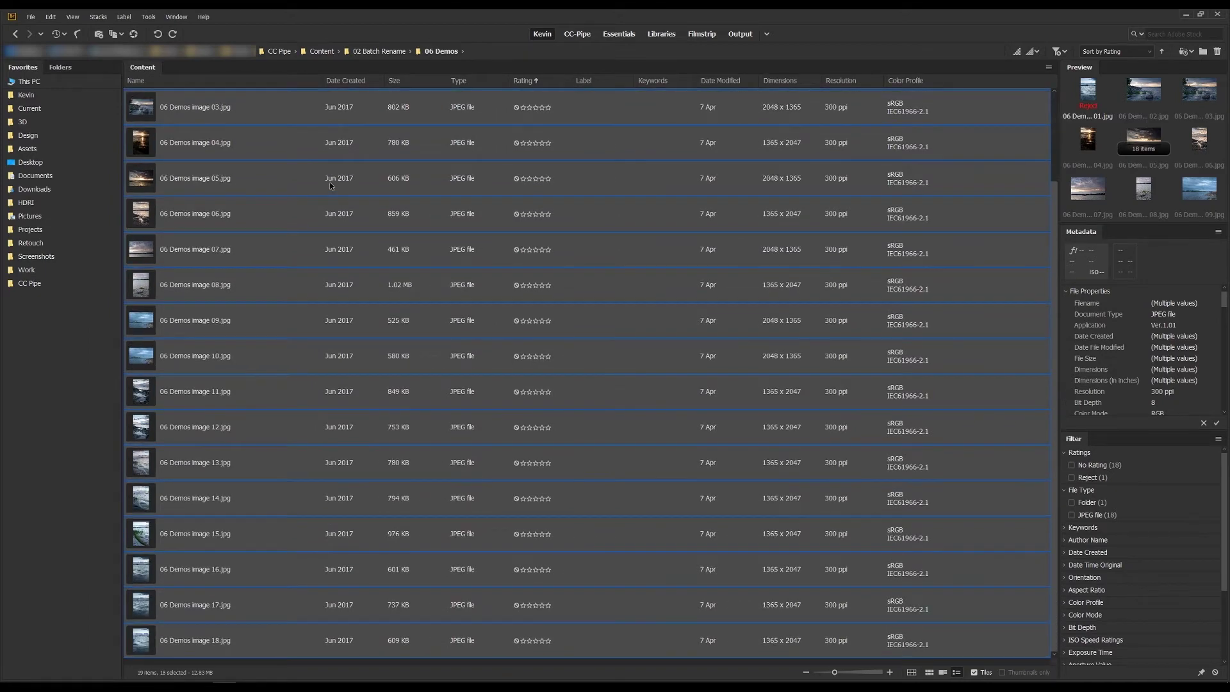
scroll(330, 186, "up", 3)
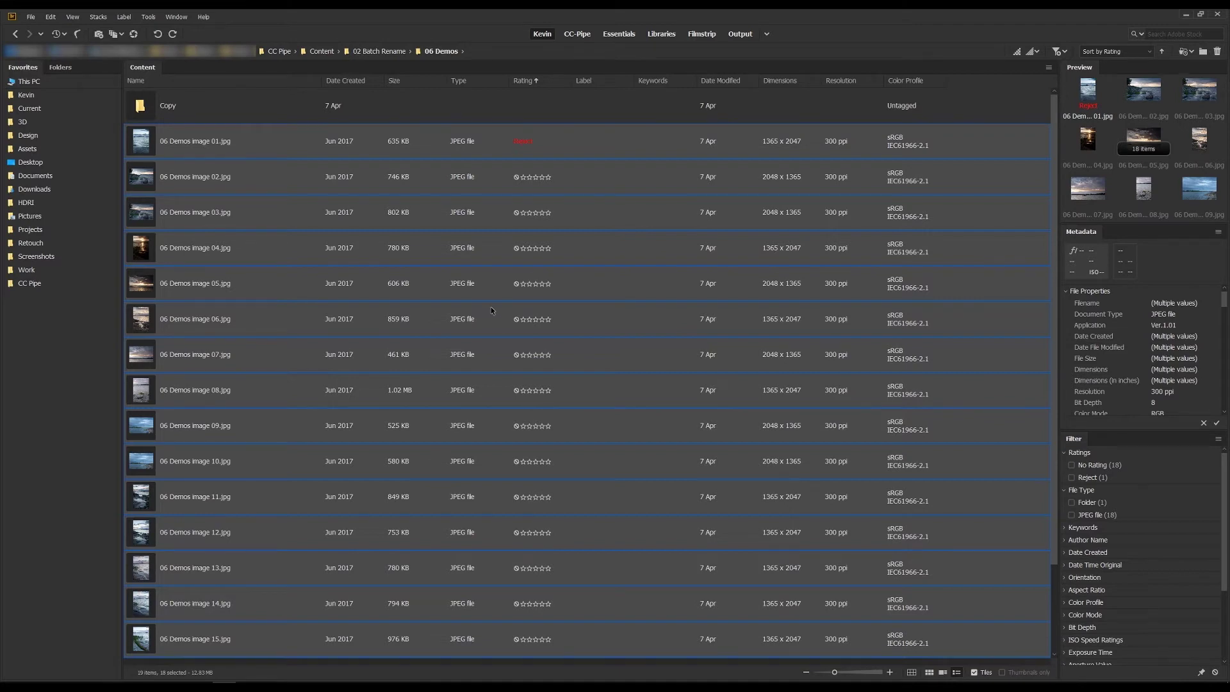
Reopen Batch Rename for the same images and reduce the filename pattern to a single String Substitution rule
key("ctrl+shift+r")
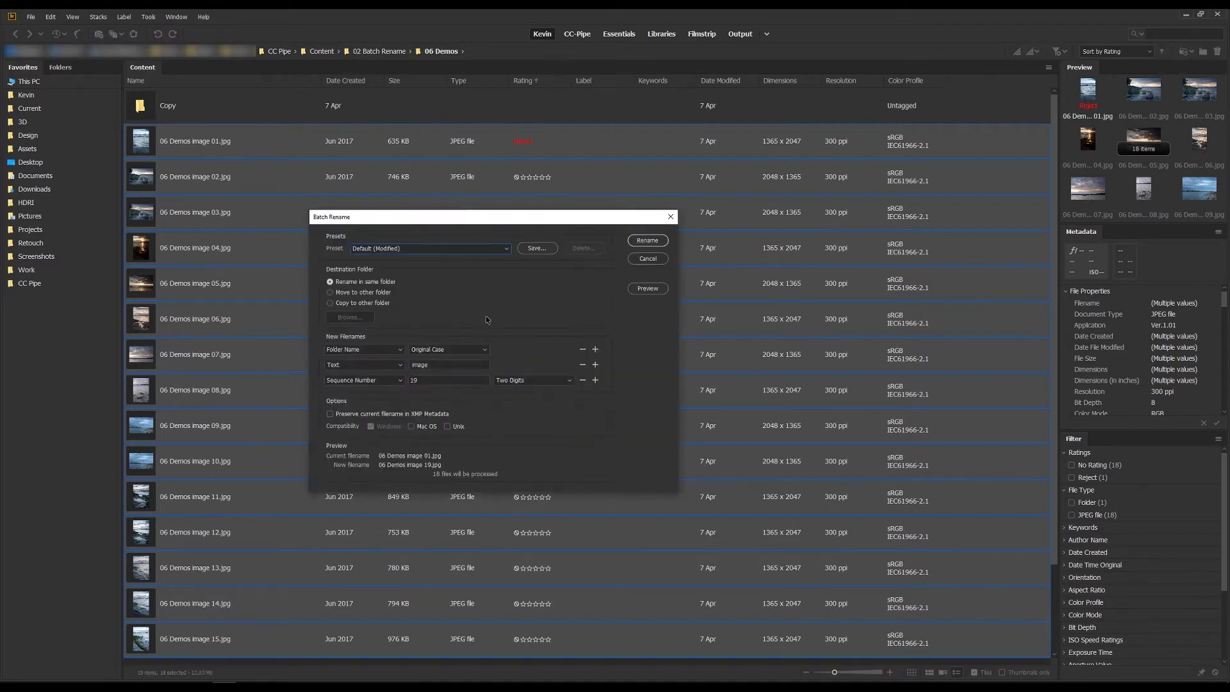
left_click(582, 380)
left_click(583, 364)
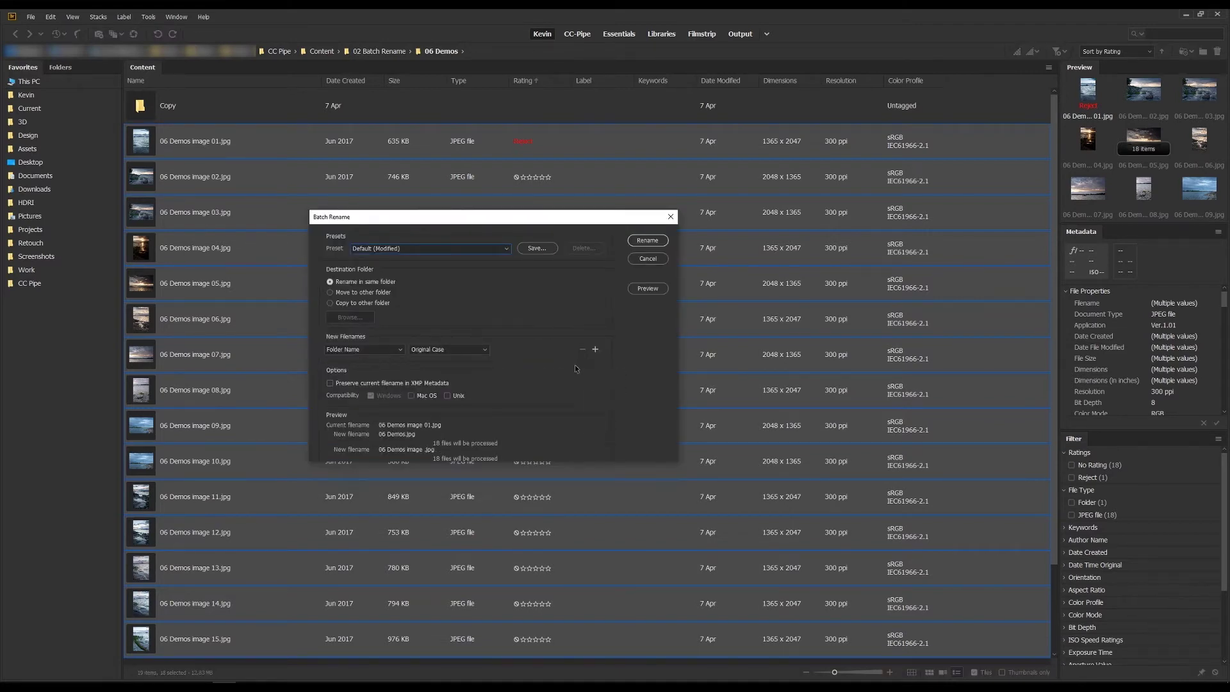
left_click(370, 351)
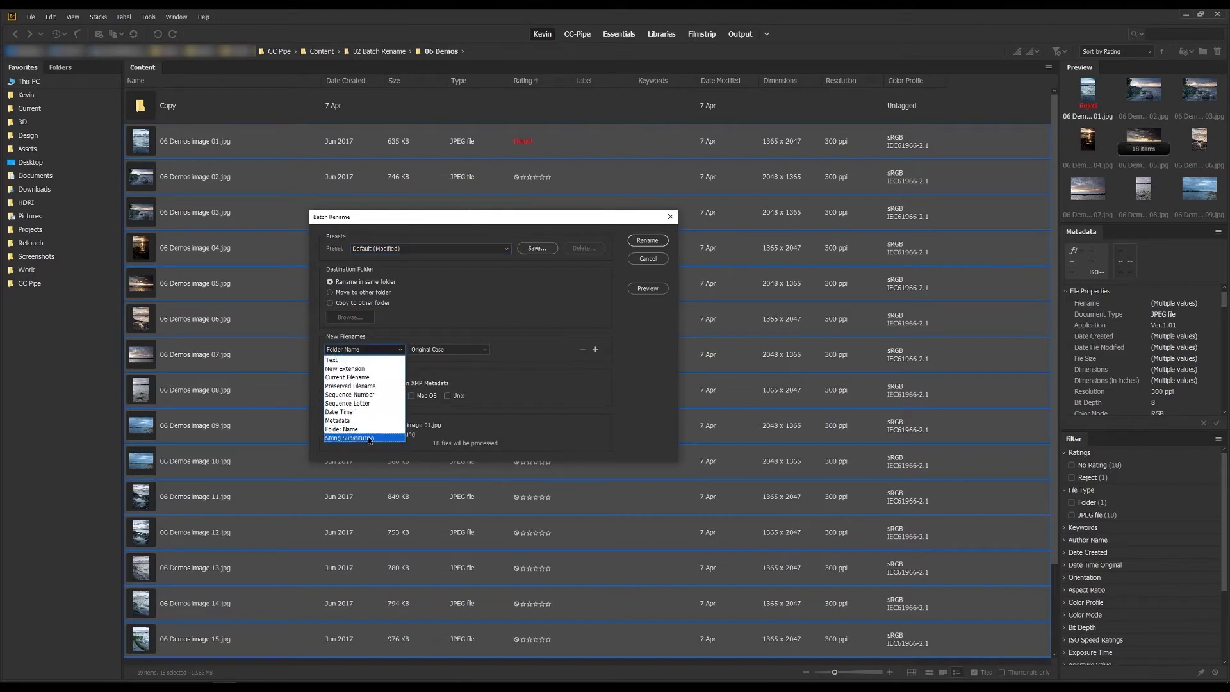
left_click(369, 439)
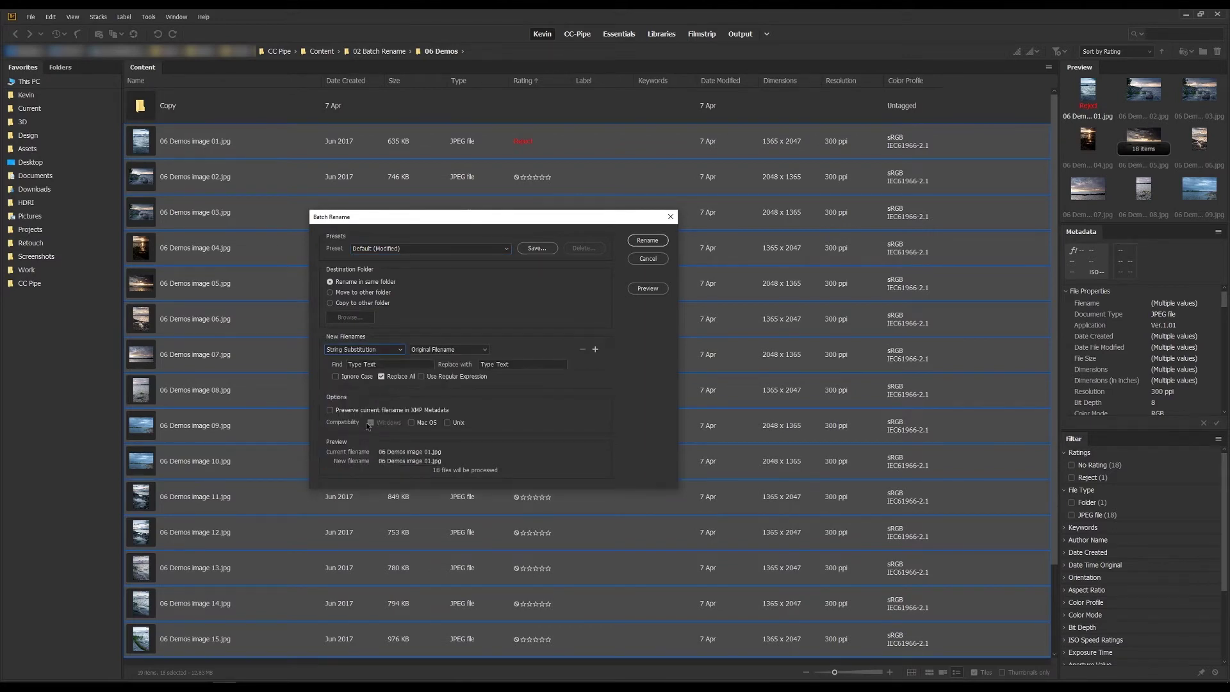
Replace every space in the original filenames with an underscore and run the rename
left_click(385, 363)
key("Tab")
type("_")
key("Return")
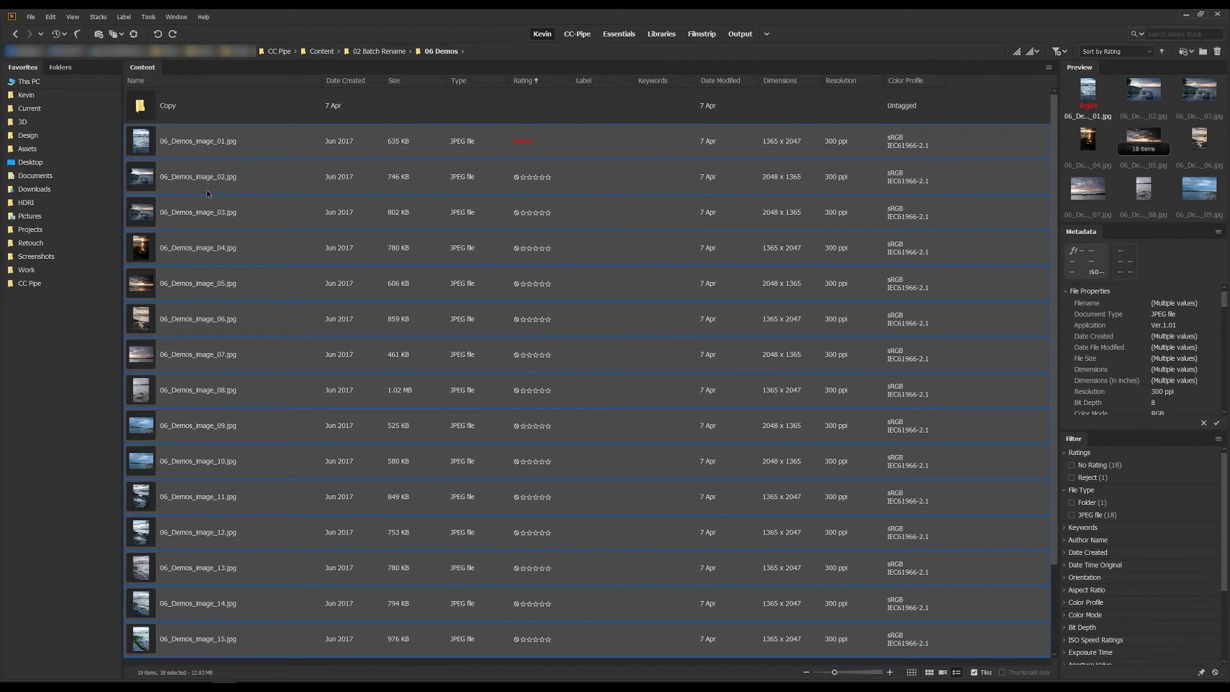
Batch rename the selected images to their current filenames in lowercase, and check the file list
key("ctrl+shift+r")
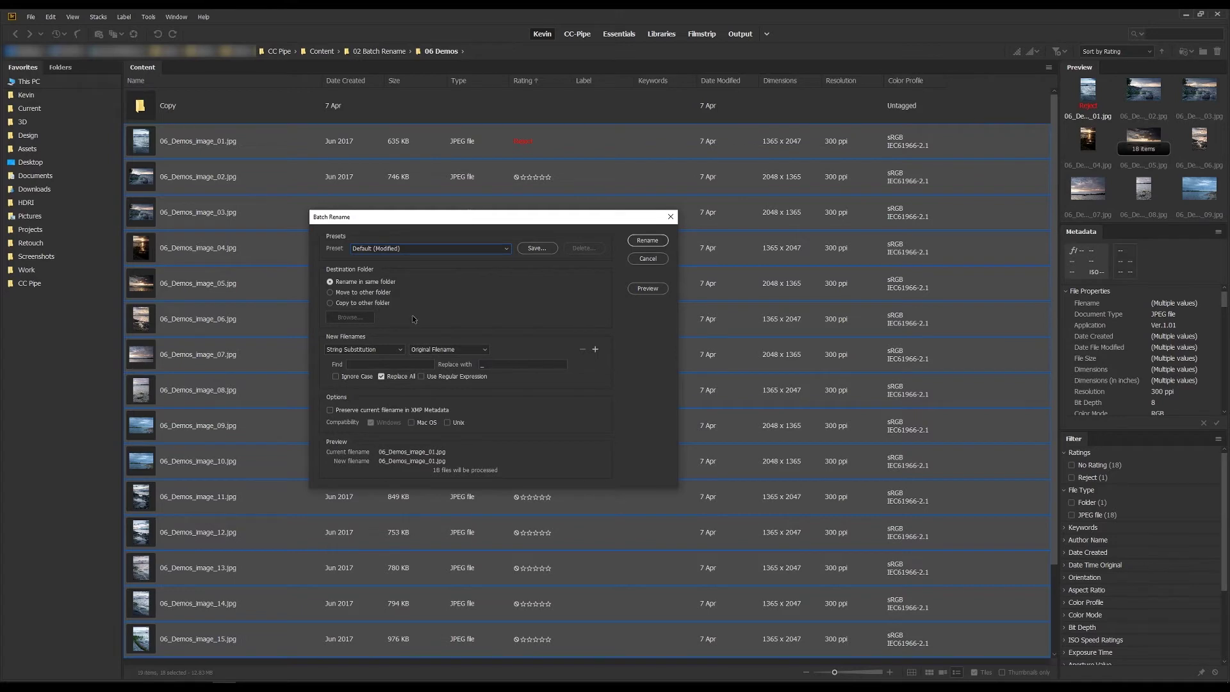
left_click(388, 349)
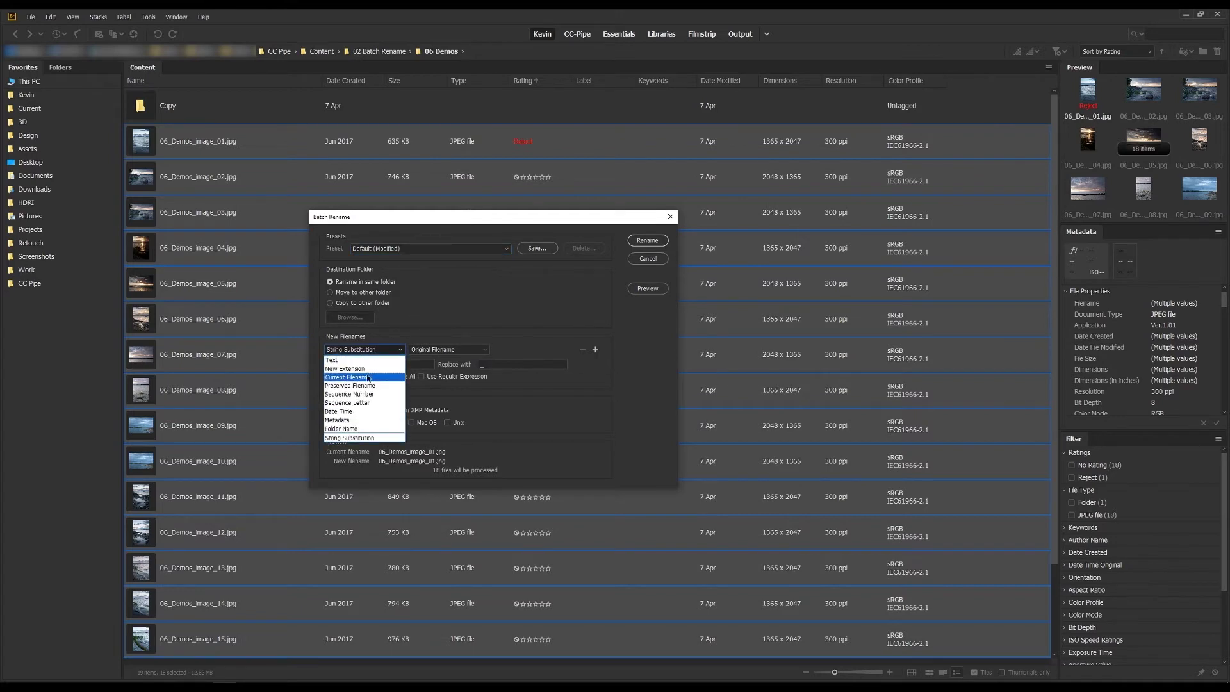
left_click(370, 377)
left_click(529, 350)
left_click(521, 376)
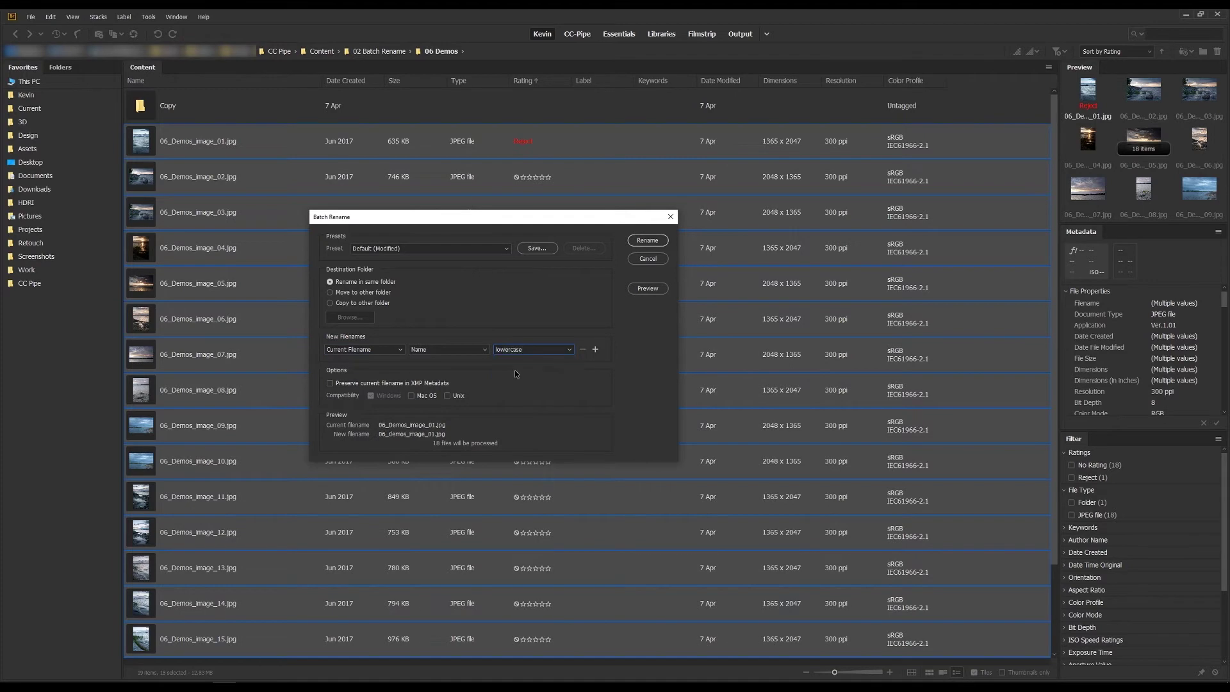
left_click(644, 242)
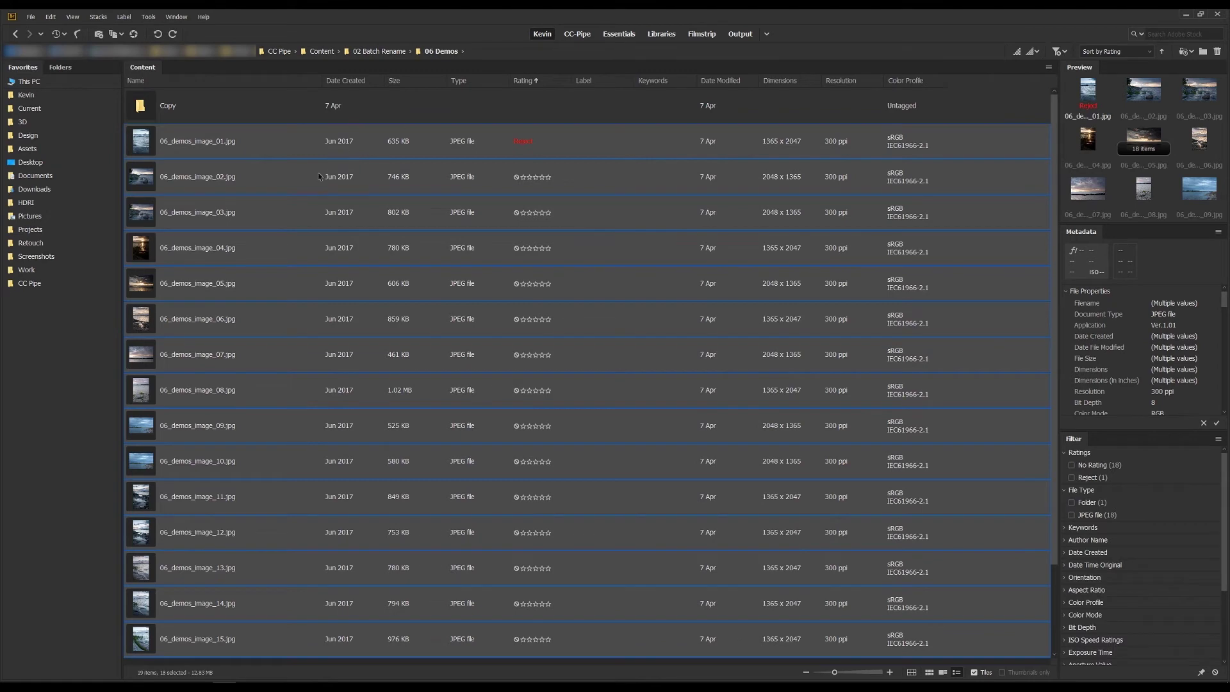
scroll(317, 312, "down", 1)
scroll(316, 312, "down", 1)
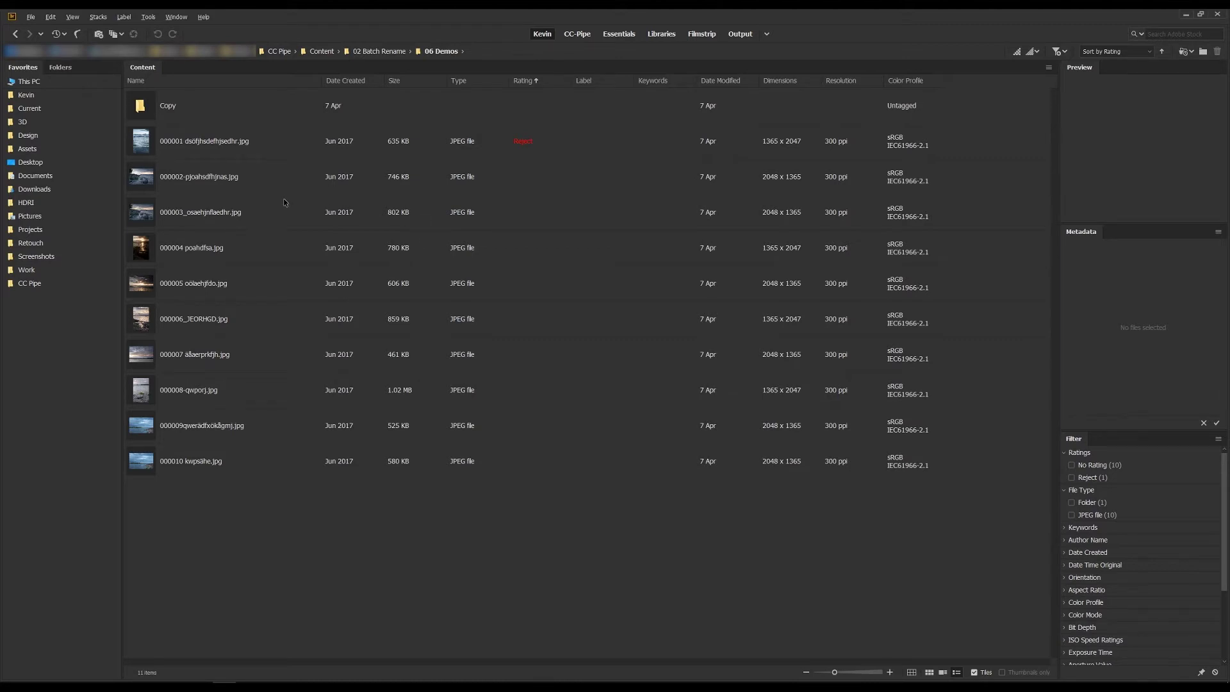
Select the ten JPEG files numbered 000001 to 000010 and open Batch Rename for them
left_click(270, 146)
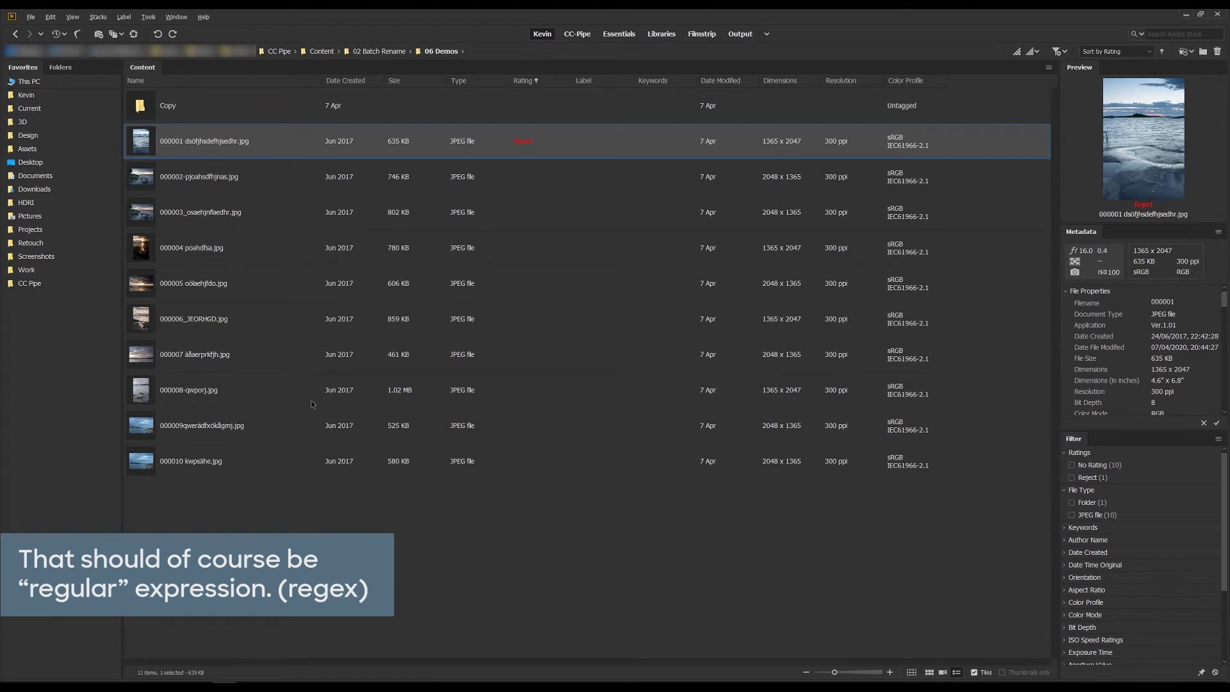
left_click(297, 460, "shift")
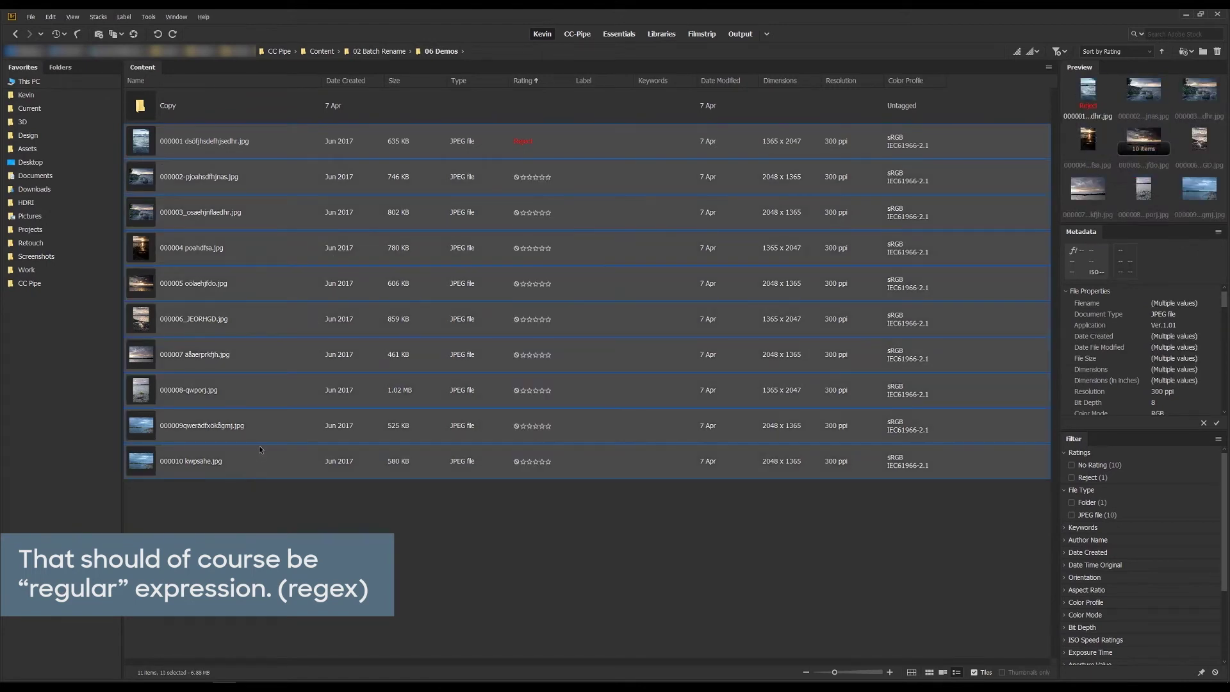
key("ctrl+shift+r")
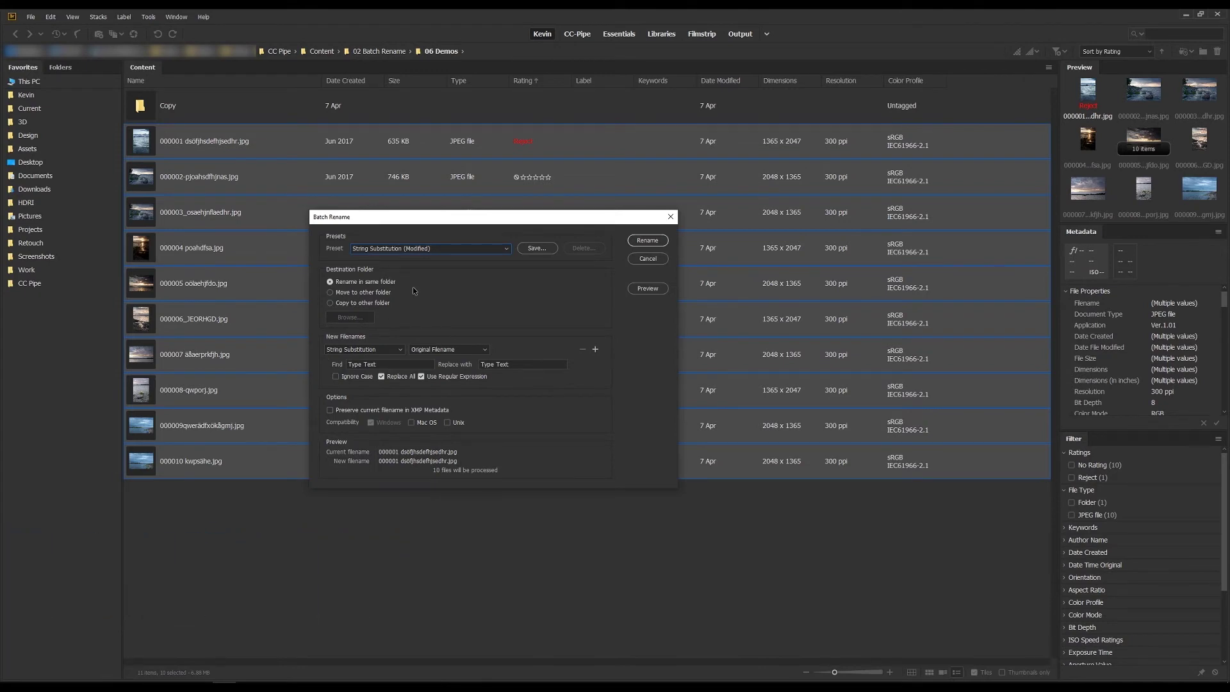
Use String Substitution on the original filename with regular expressions enabled, ready for a search pattern
left_click(379, 351)
left_click(369, 439)
left_click(436, 379)
left_click(422, 378)
left_click(387, 363)
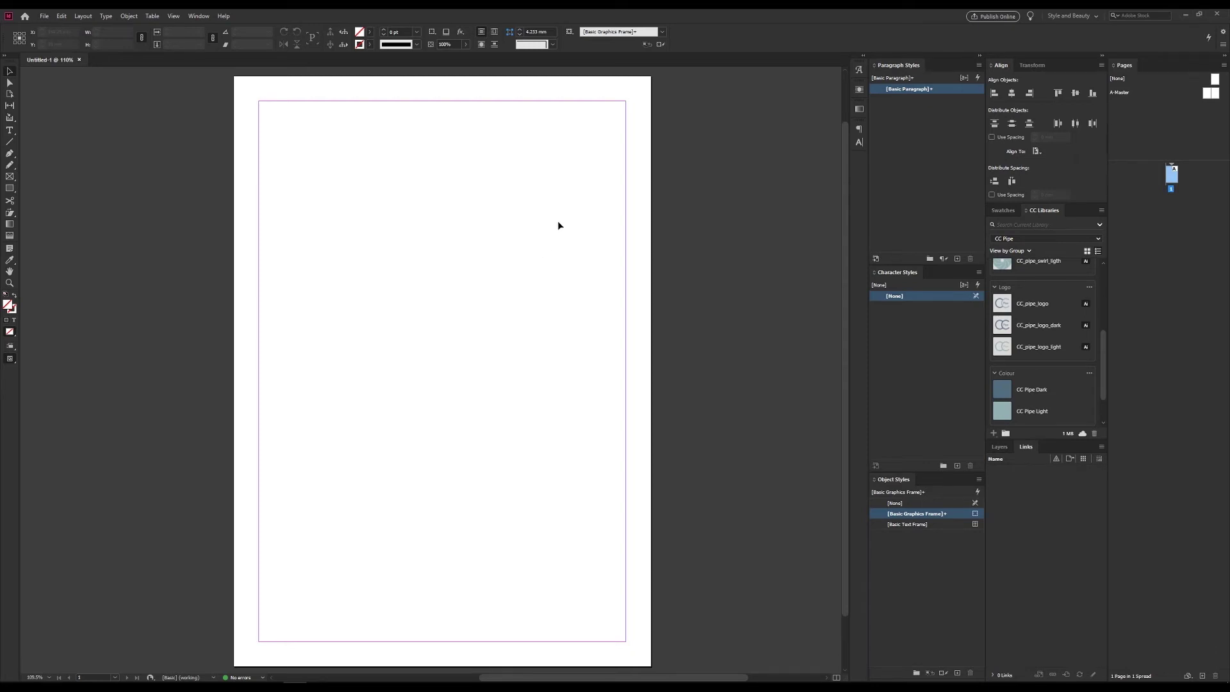
Open Find/Change in InDesign and set it to GREP searching
key("ctrl+f")
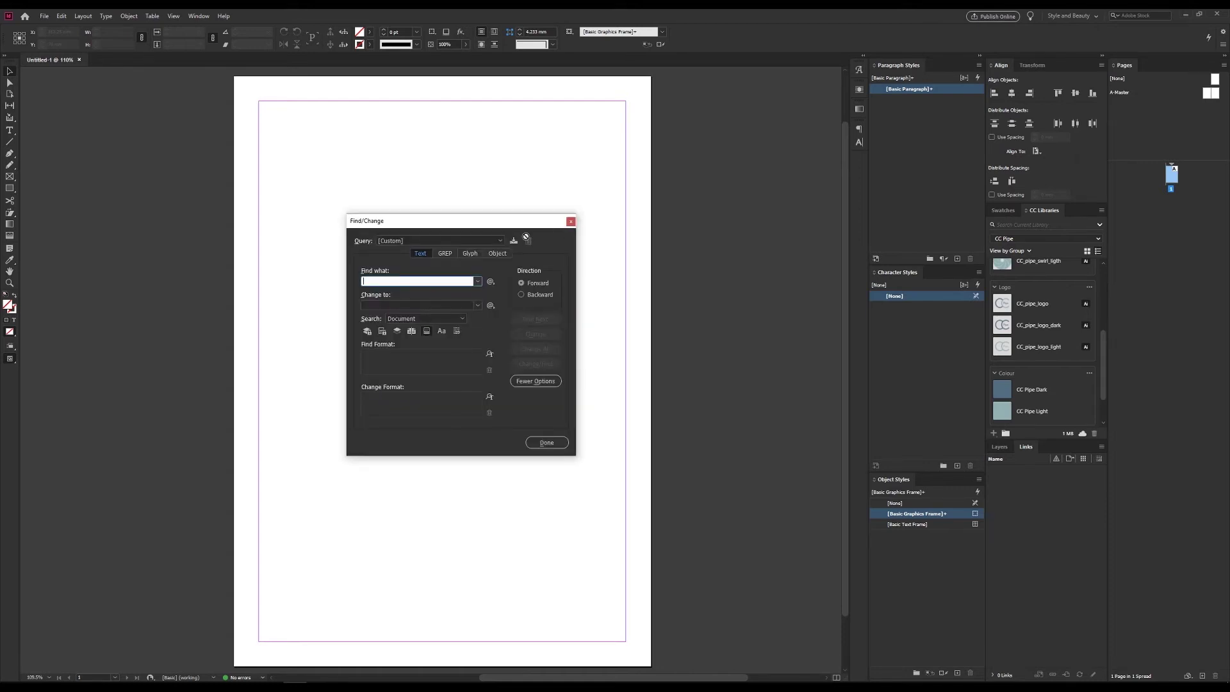
left_click(447, 258)
Try inserting a Column Break code into the GREP search pattern and clear it again
left_click(491, 282)
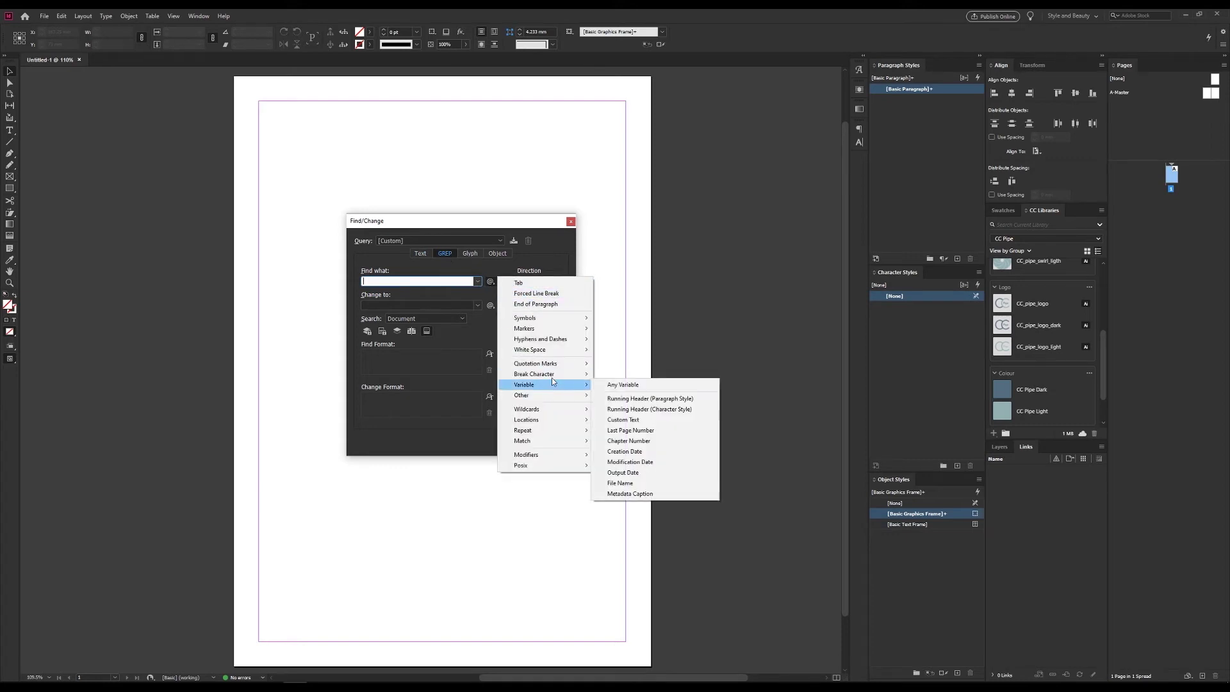
mouse_move(555, 344)
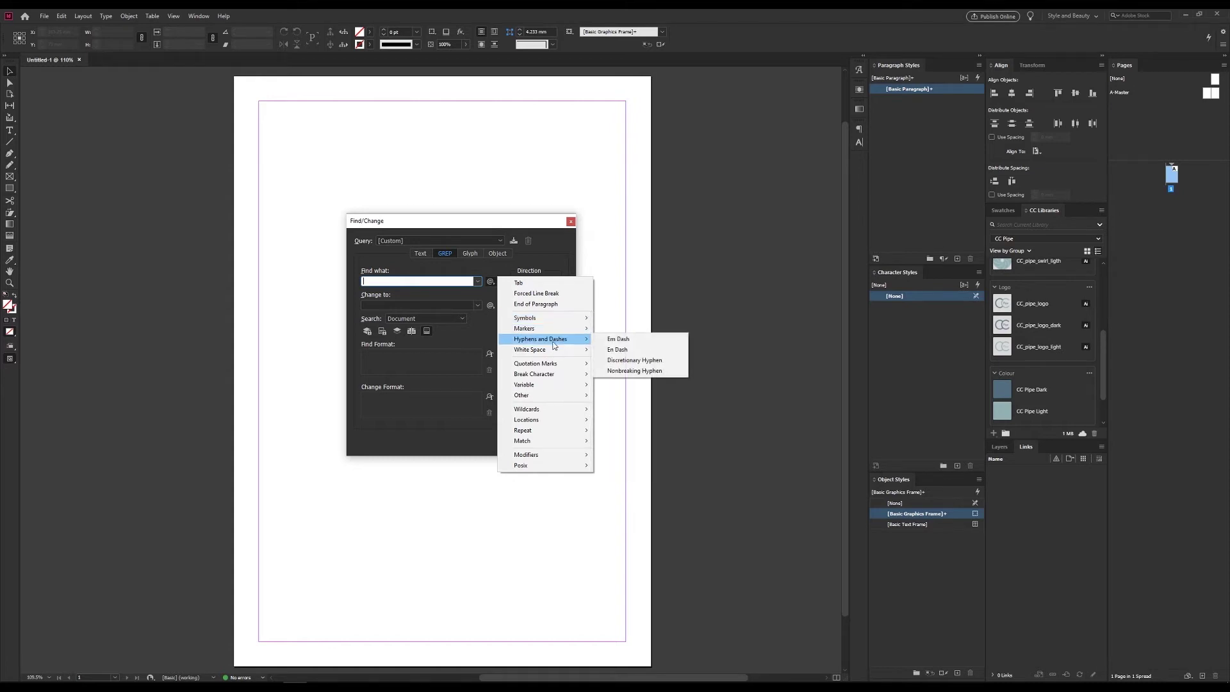
mouse_move(557, 367)
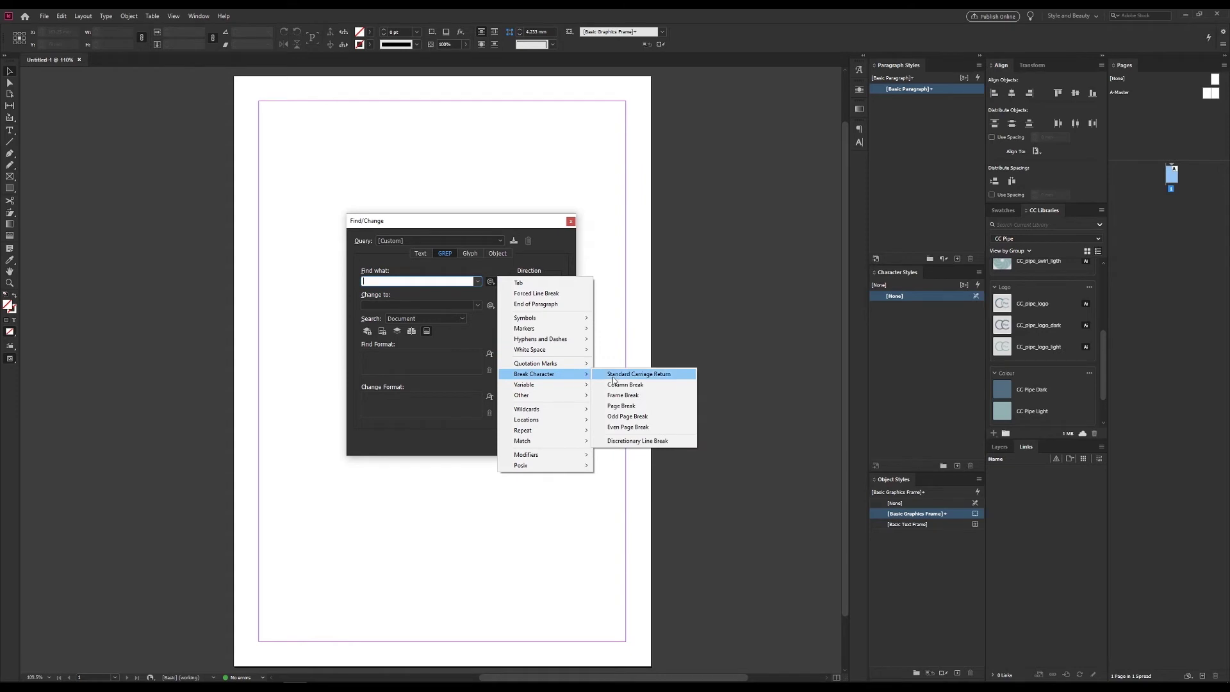
left_click(628, 384)
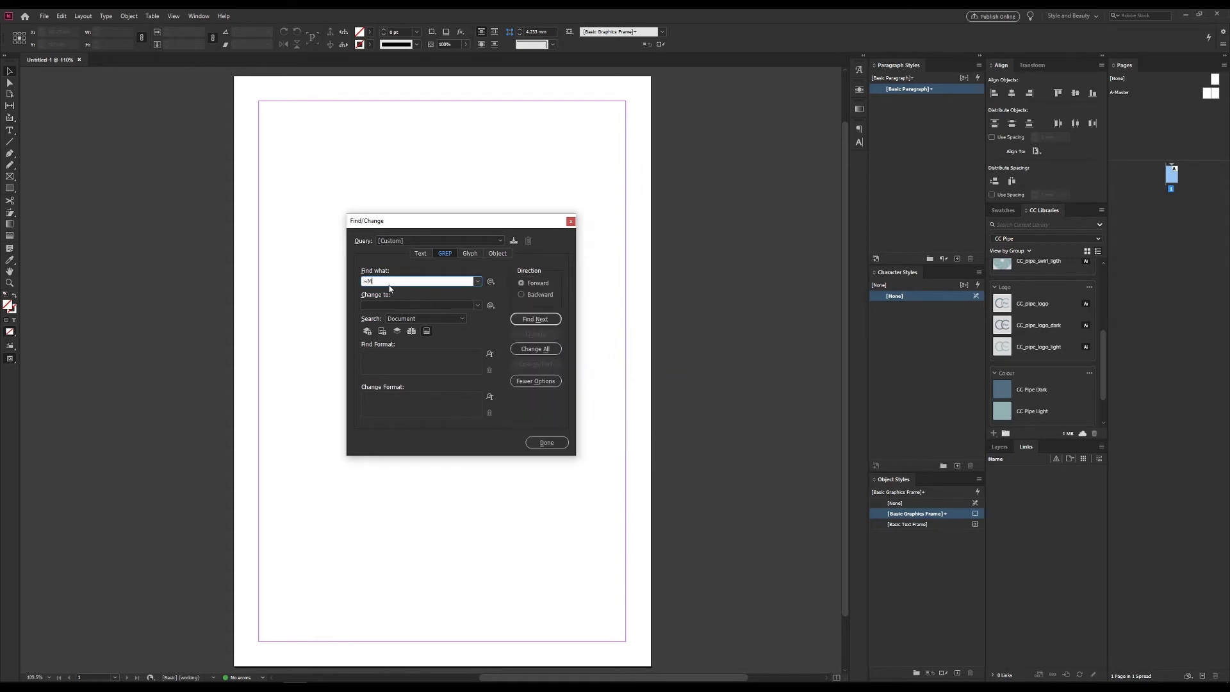
left_click_drag(376, 281, 344, 278)
key("BackSpace")
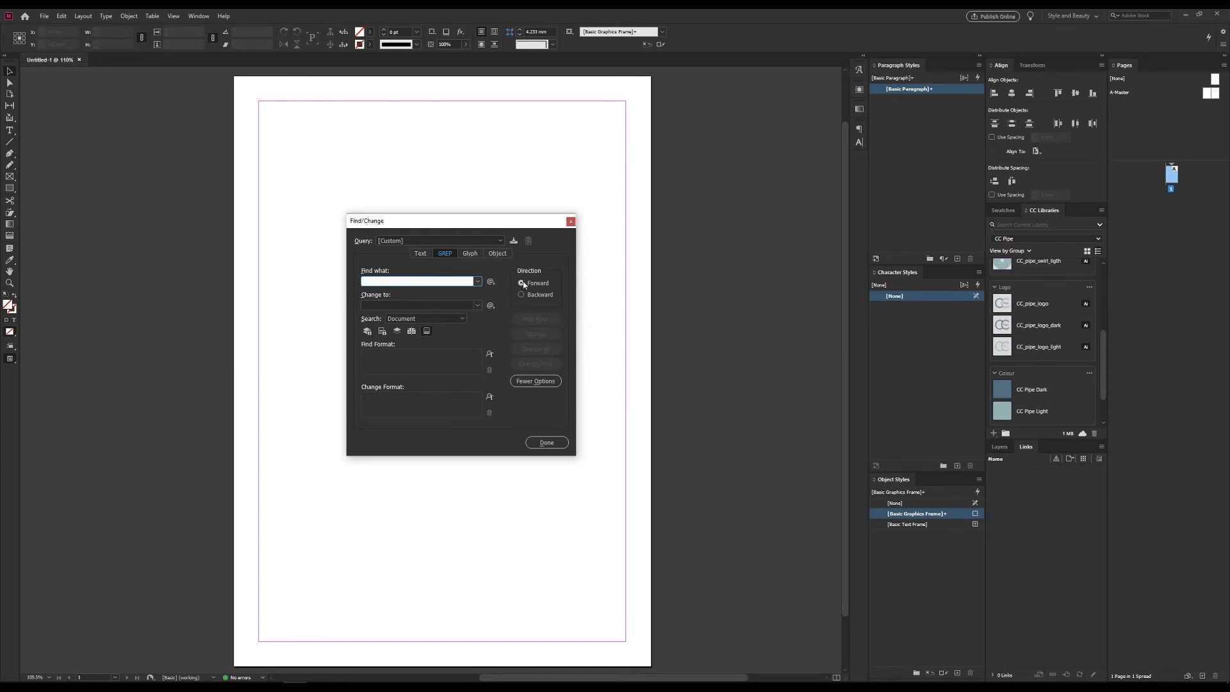
Build a search pattern of six Any Digit wildcards, \d\d\d\d\d\d, and select the whole pattern for copying
left_click(492, 280)
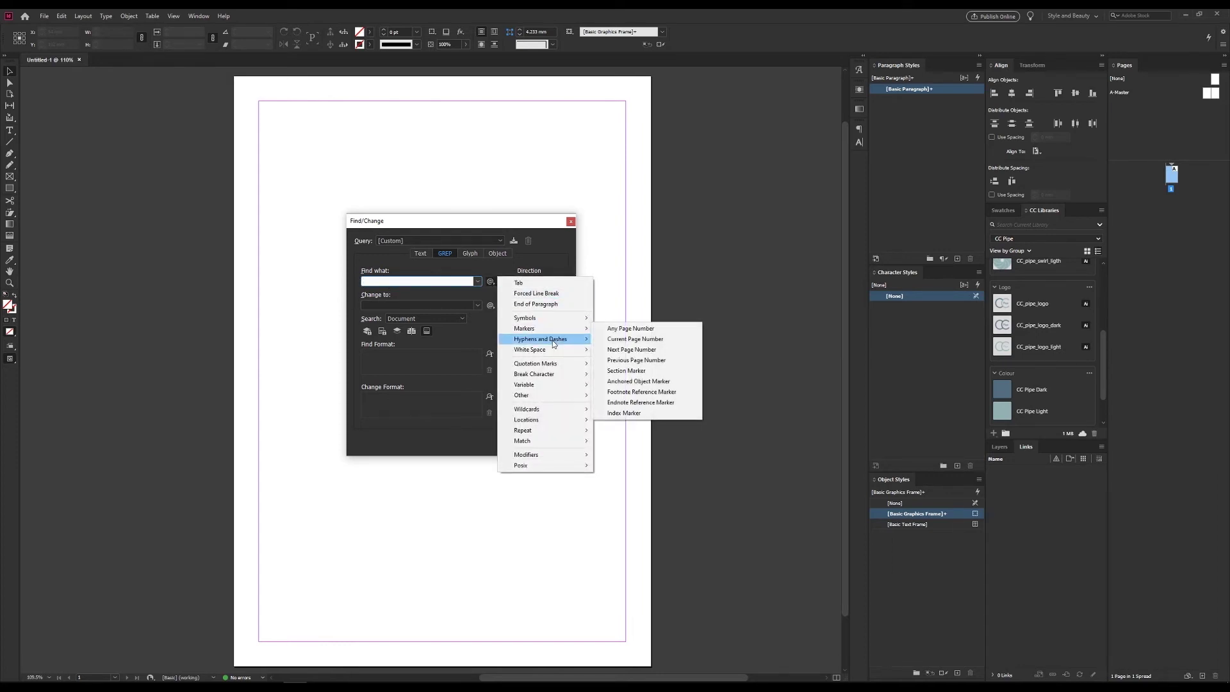
mouse_move(556, 354)
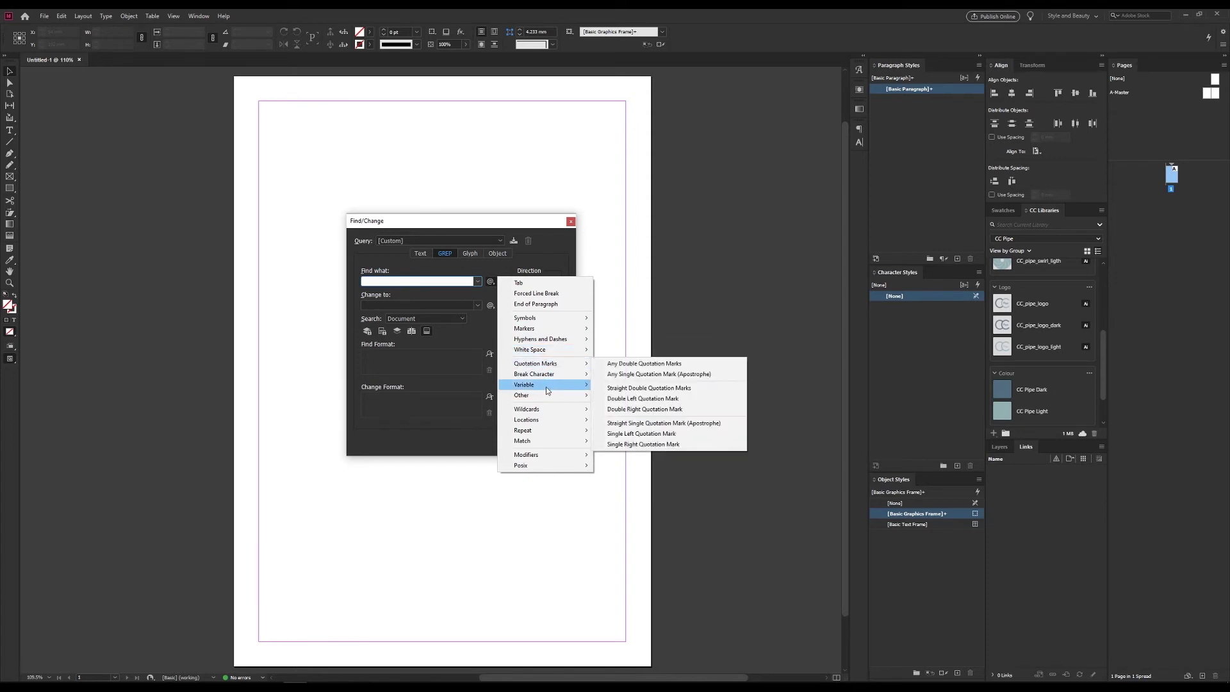
mouse_move(542, 389)
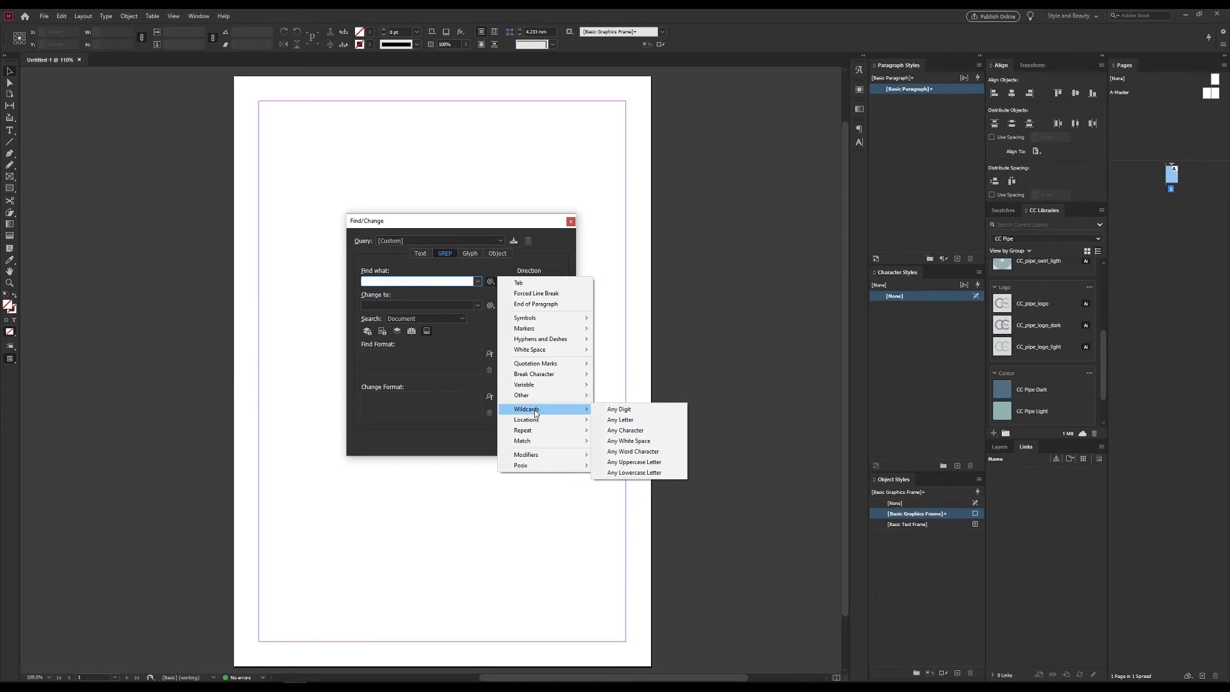
left_click(628, 412)
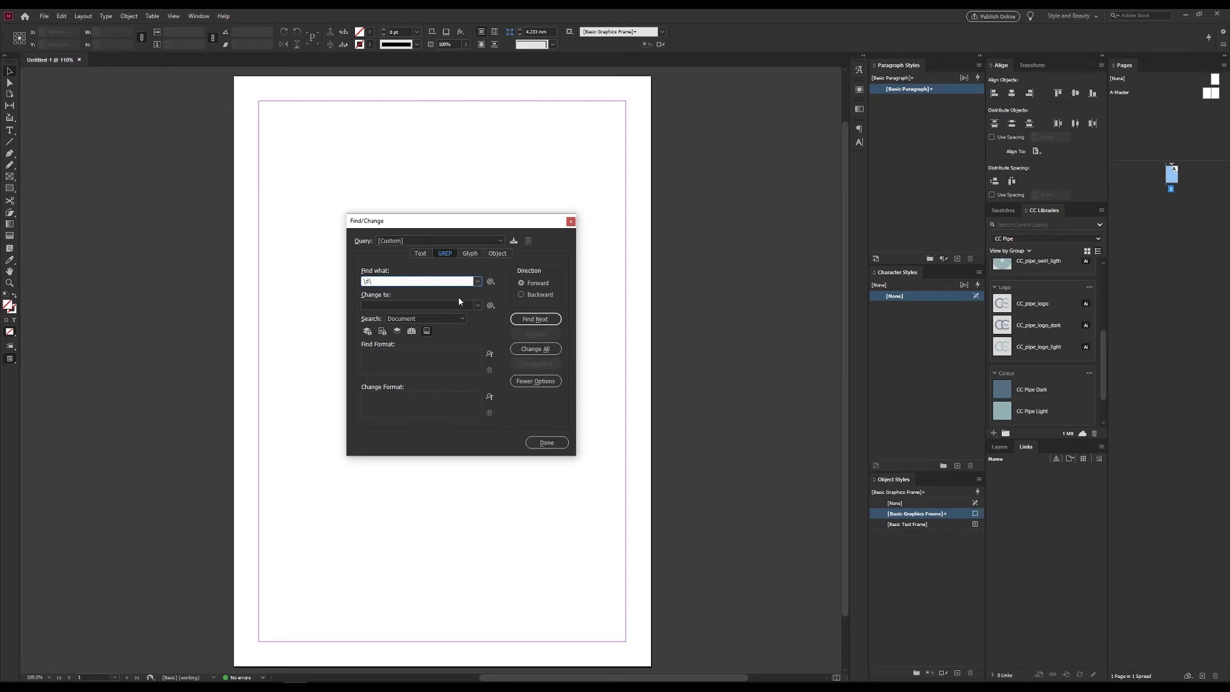
key("shift+Left")
key("shift+Left")
key("ctrl+c")
key("Right")
key("ctrl+v")
key("ctrl+v")
key("ctrl+v")
key("ctrl+v")
key("ctrl+a")
Switch to Bridge, open the 06 Demos folder, select the ten JPEG files and start Batch Rename for them
key("alt+Tab")
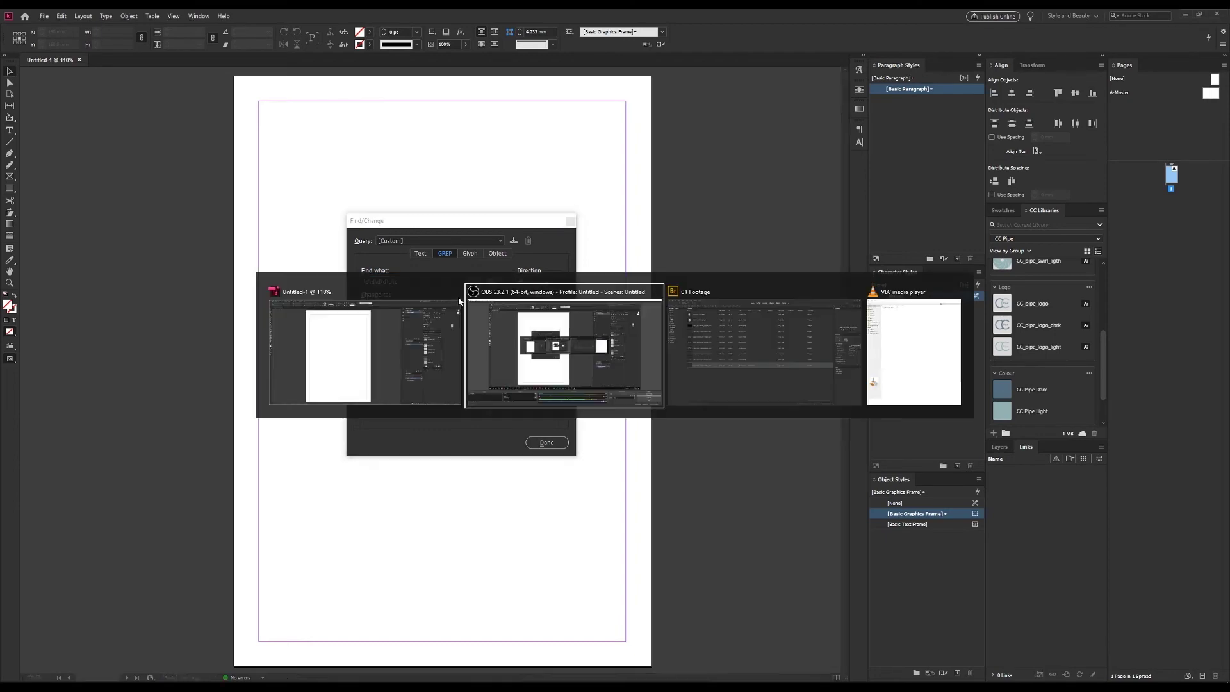
left_click(734, 338)
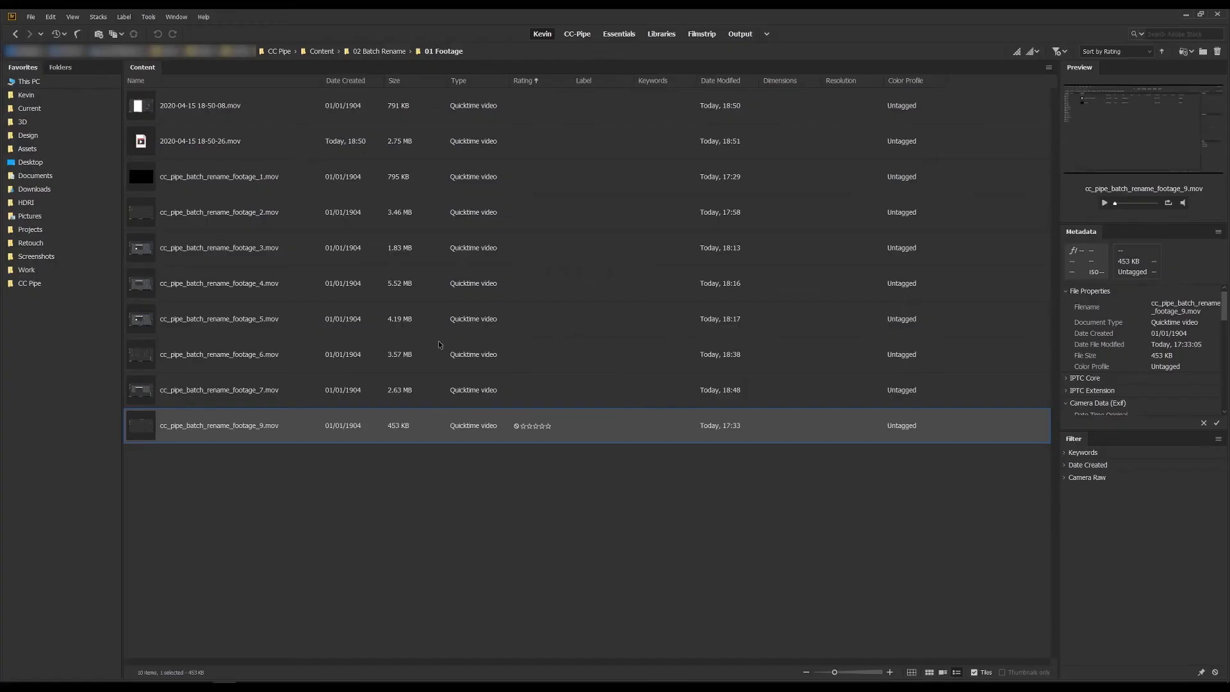
left_click(368, 53)
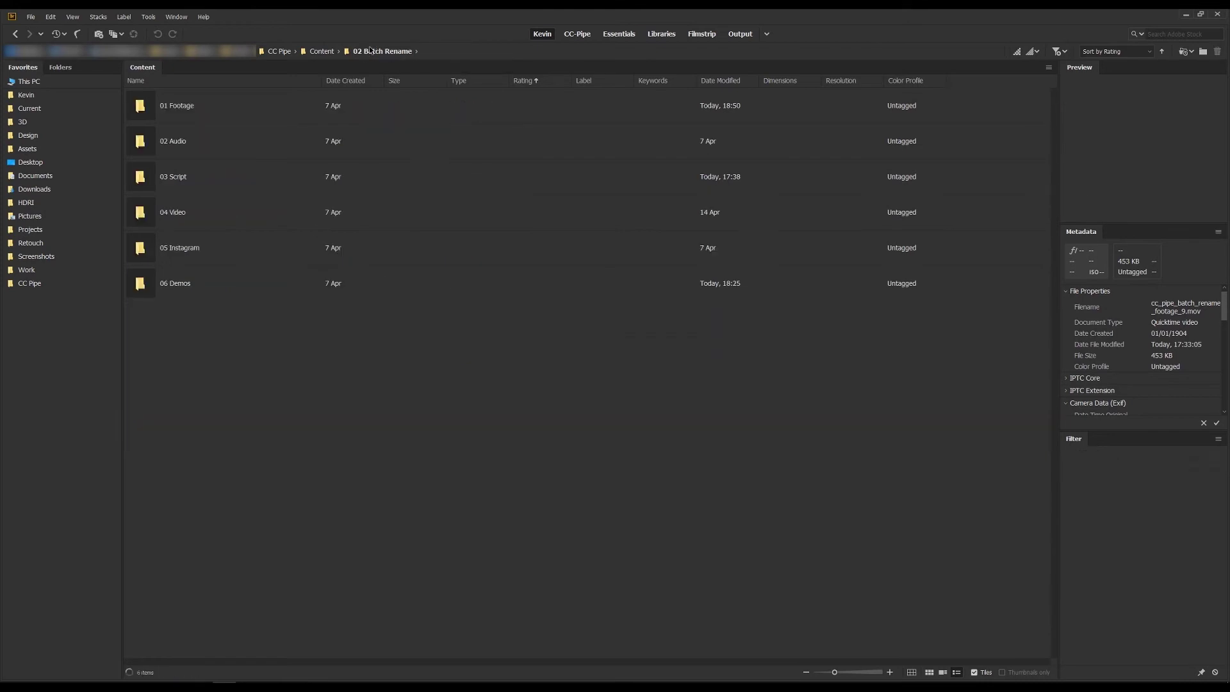
double_click(236, 295)
left_click(222, 140)
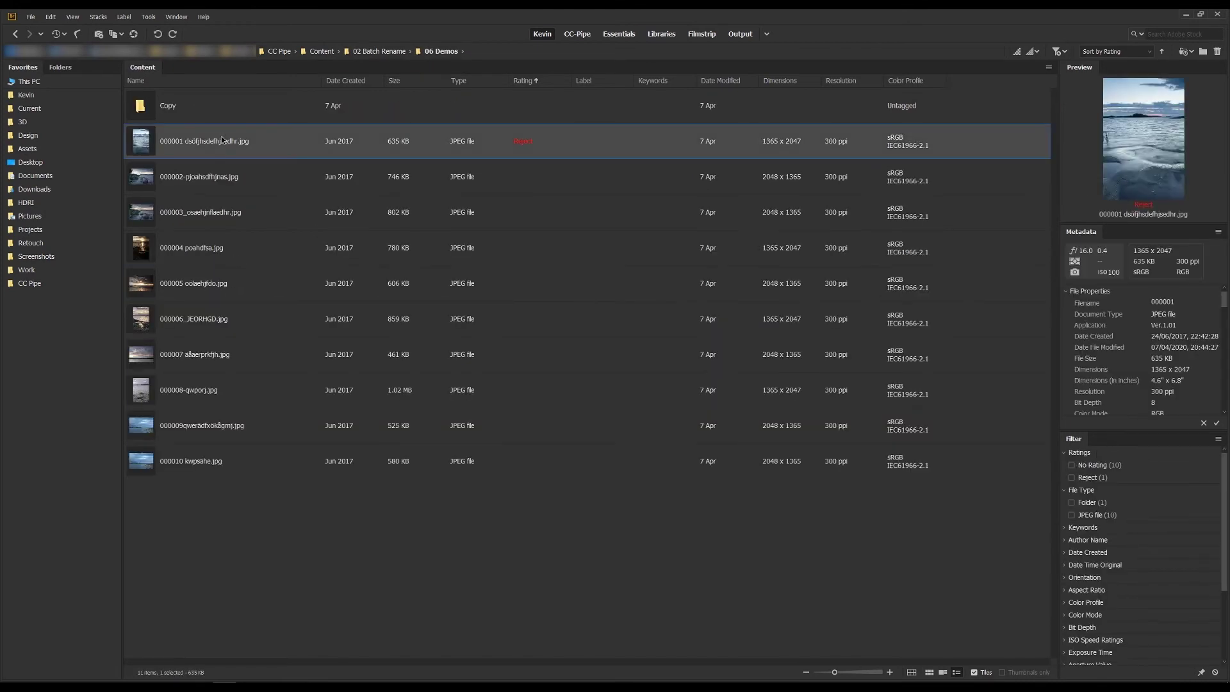
left_click(217, 455, "shift")
key("ctrl+shift+r")
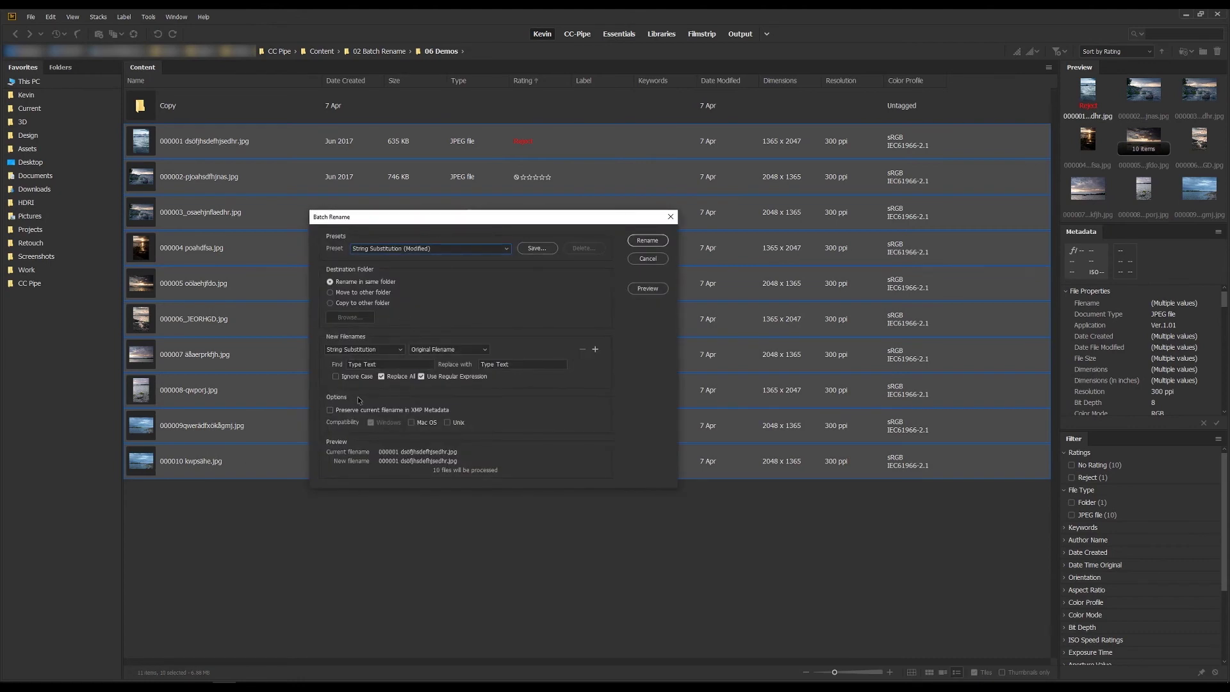
Set the string substitution to find \d\d\d\d\d\d and replace it with "it works"
left_click(377, 364)
key("ctrl+v")
left_click(514, 364)
type("it woe")
key("BackSpace")
type("rks")
Switch to InDesign and insert a Positive Lookbehind expression as the GREP search pattern
key("alt+Tab")
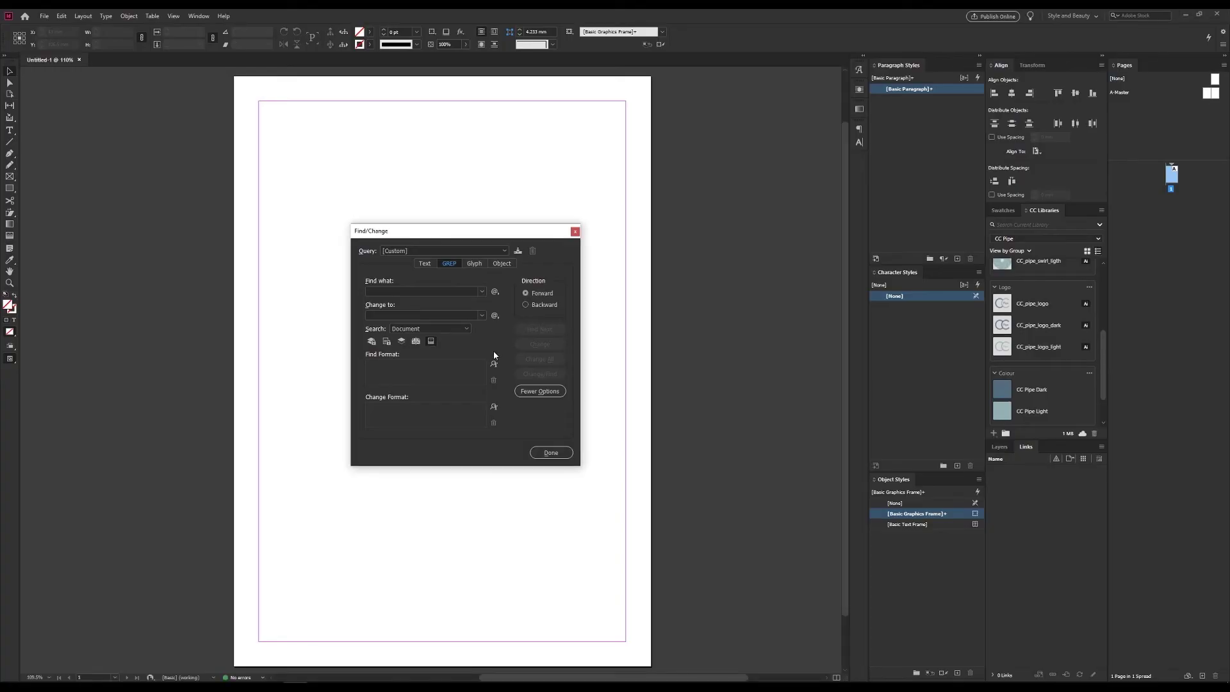
left_click(495, 293)
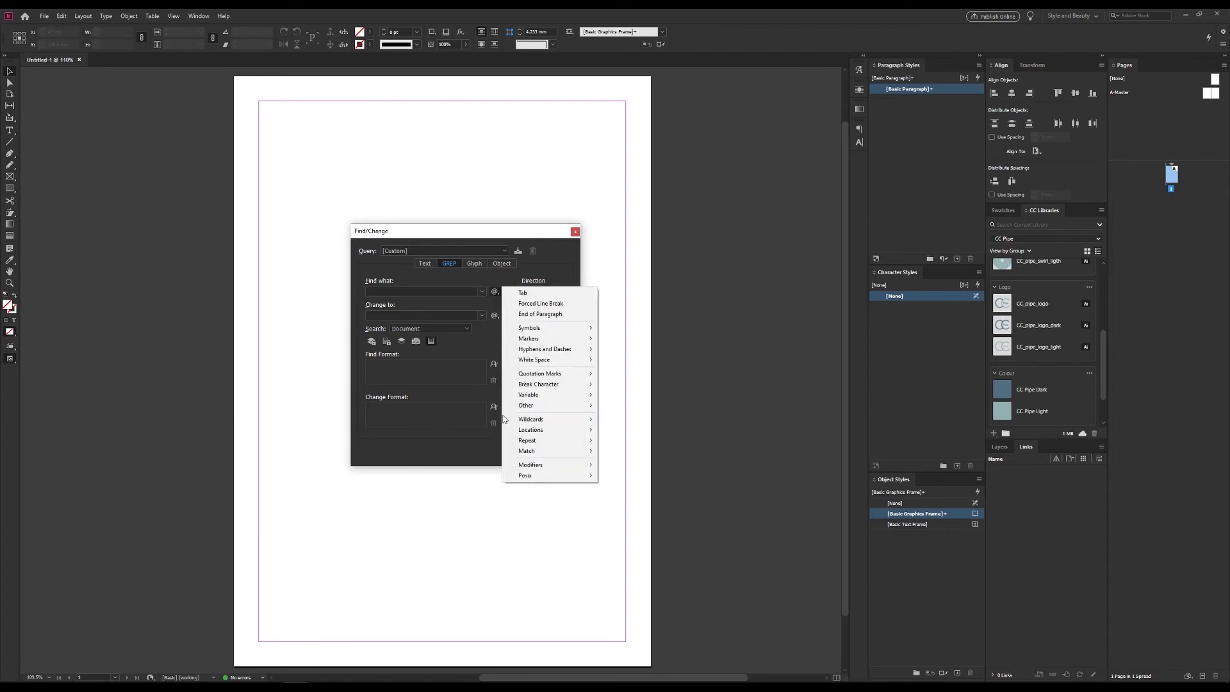
mouse_move(541, 451)
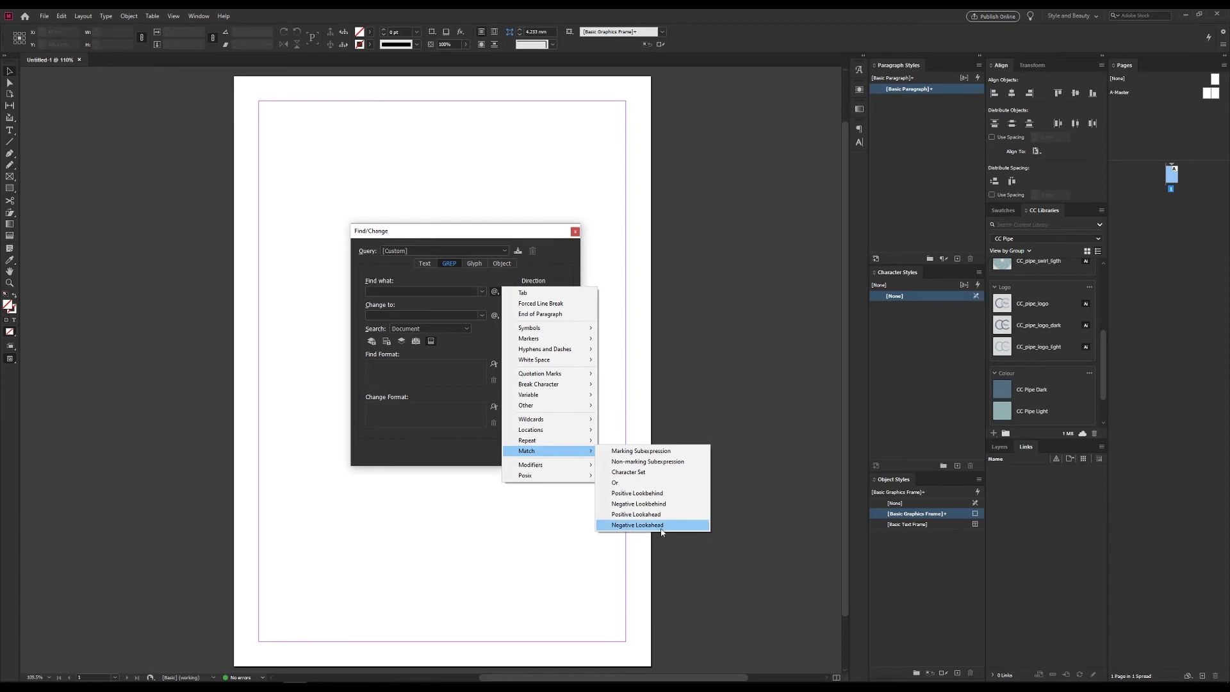
left_click(642, 495)
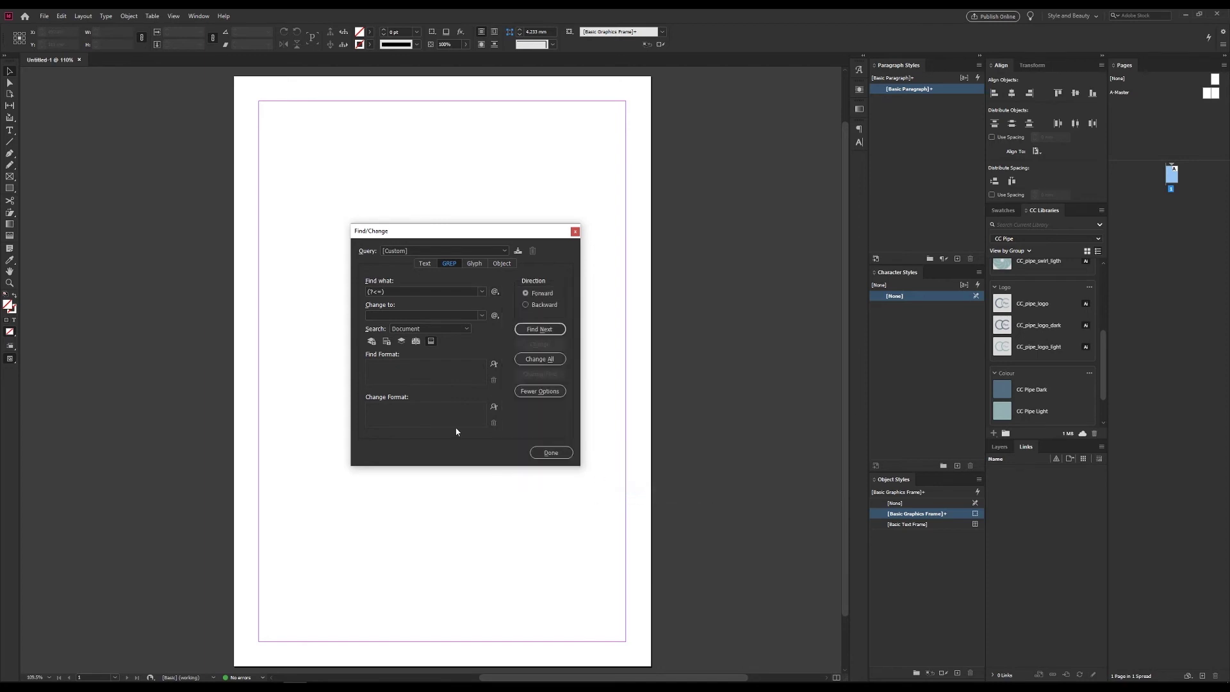
Fill the lookbehind with six digit wildcards so the pattern reads (?<=\d\d\d\d\d\d)
left_click(384, 291)
type("d")
key("shift+Left")
key("shift+Left")
key("Right")
left_click(494, 291)
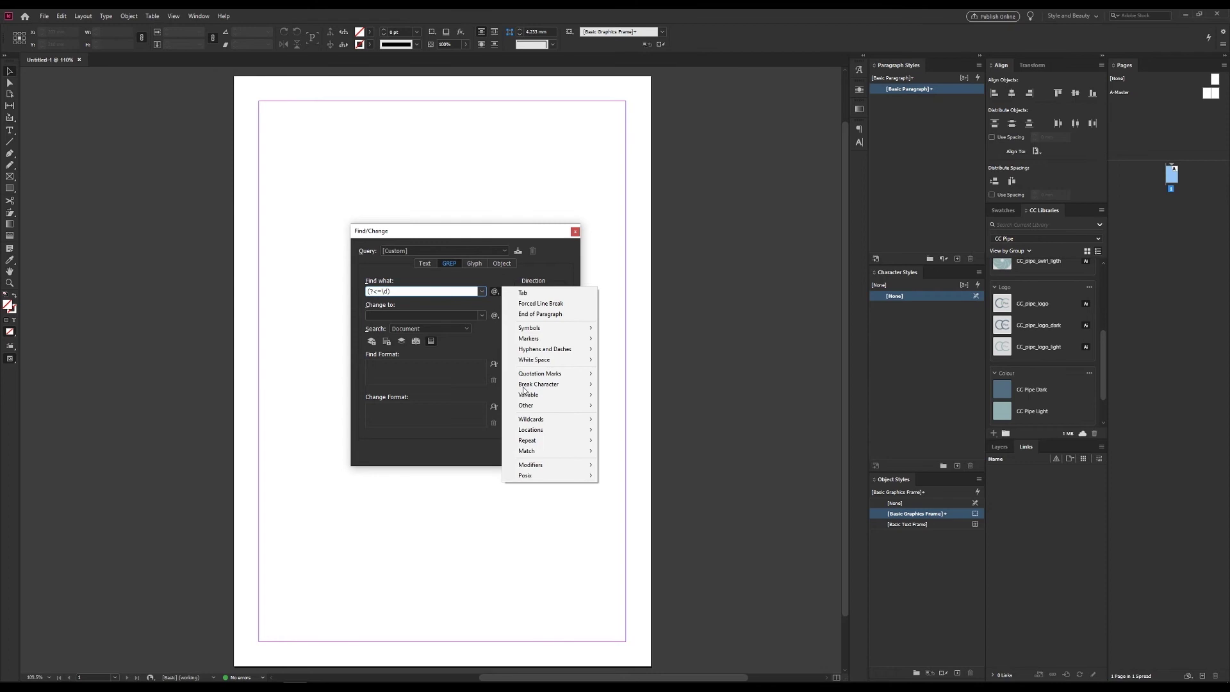
mouse_move(550, 419)
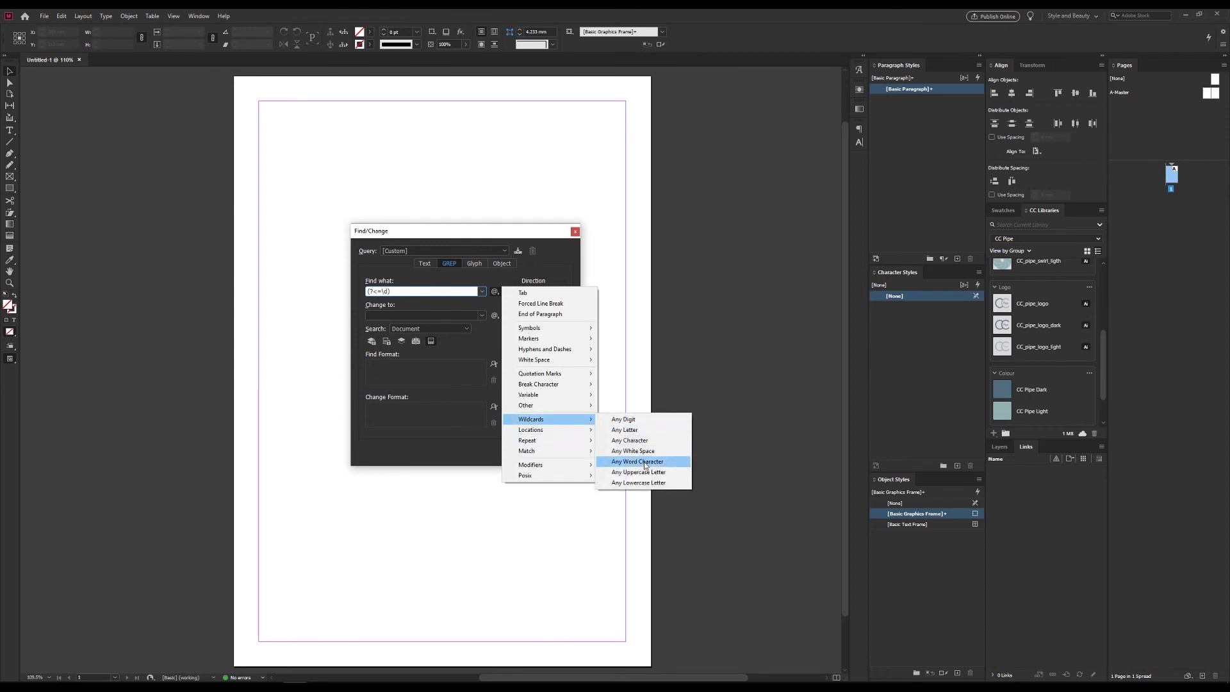
left_click(405, 305)
type("\\d")
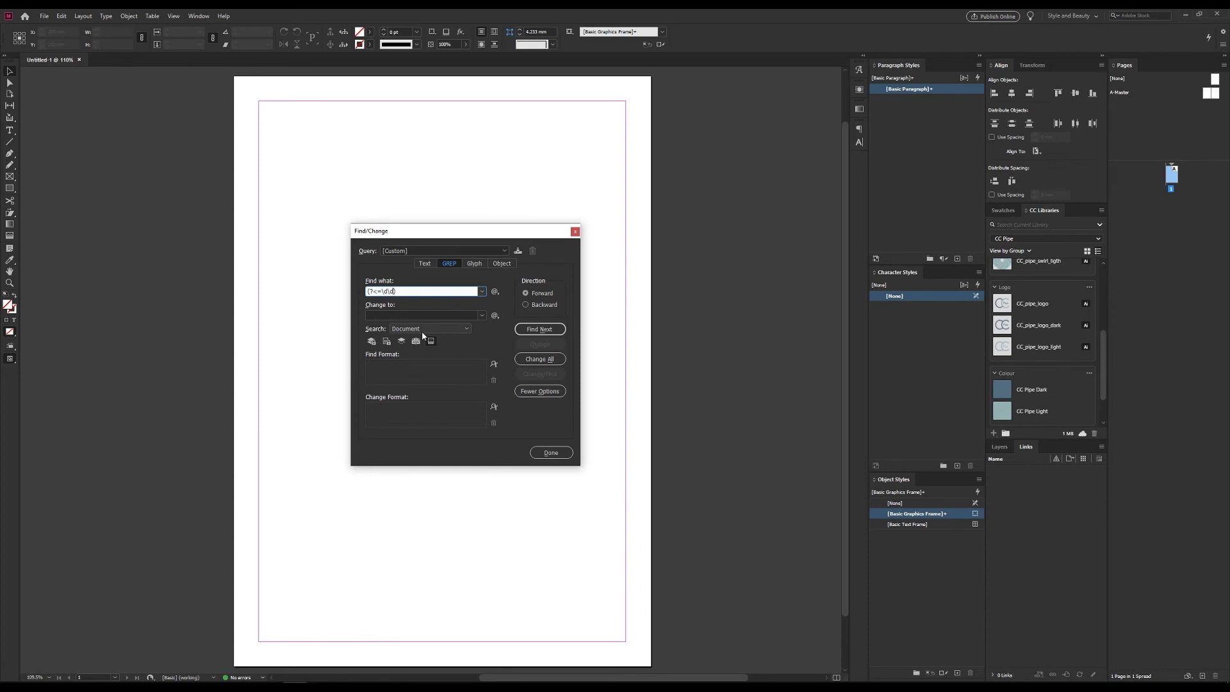
type("\\d\\d\\d")
Append Any Character repeated One or More Times (.+) after the lookbehind, and select the whole pattern for copying
left_click(494, 291)
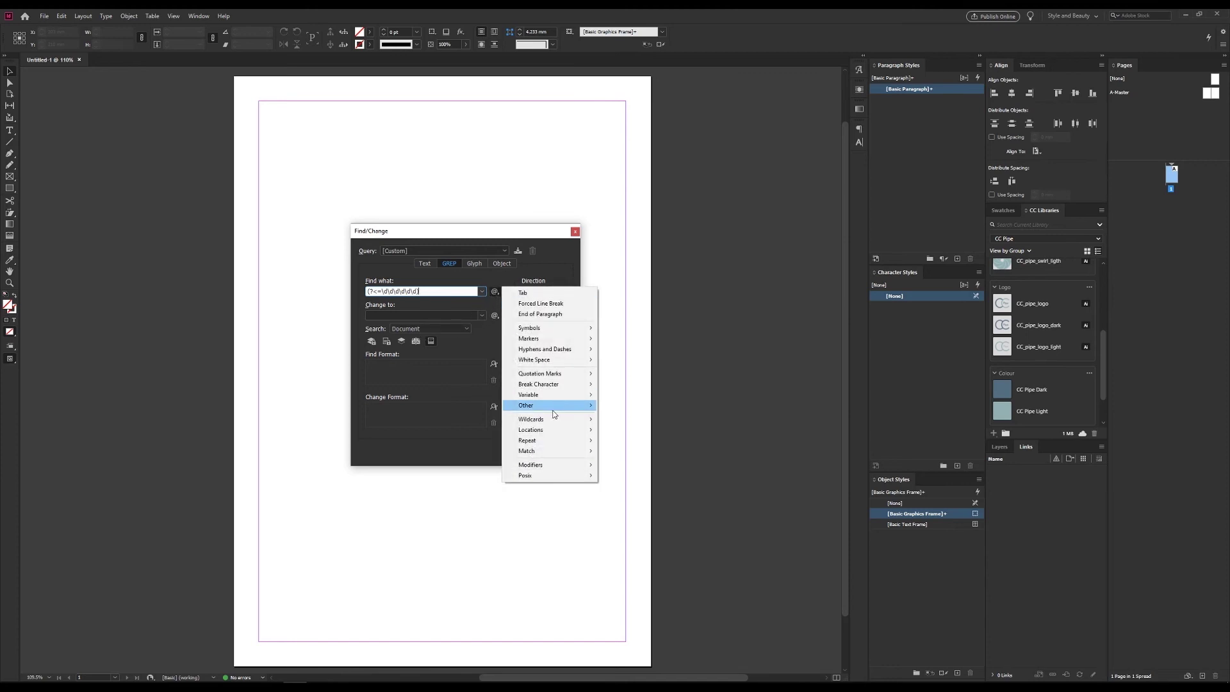
mouse_move(549, 419)
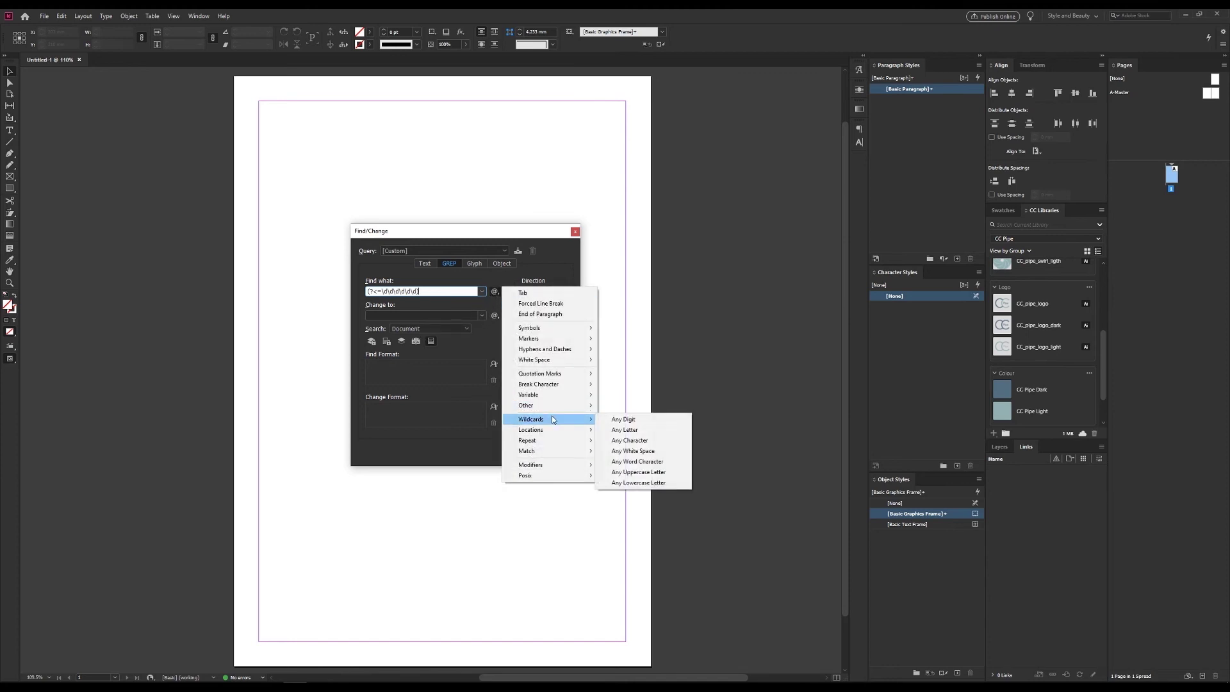
left_click(647, 442)
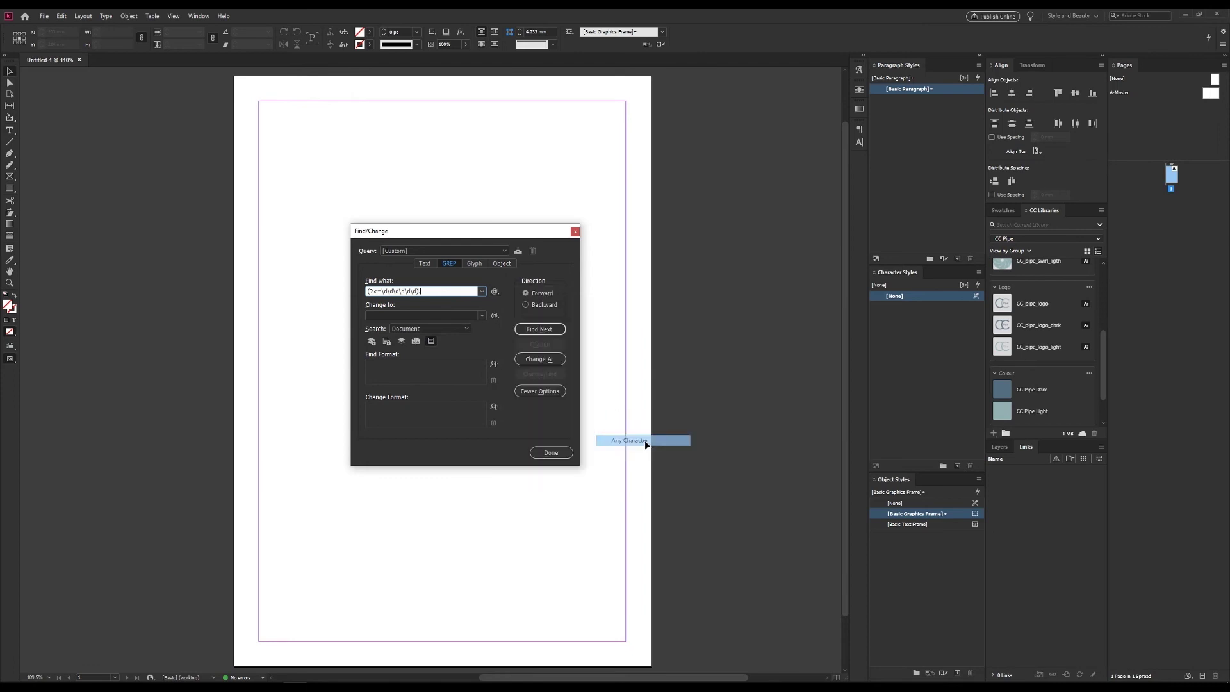
left_click(495, 291)
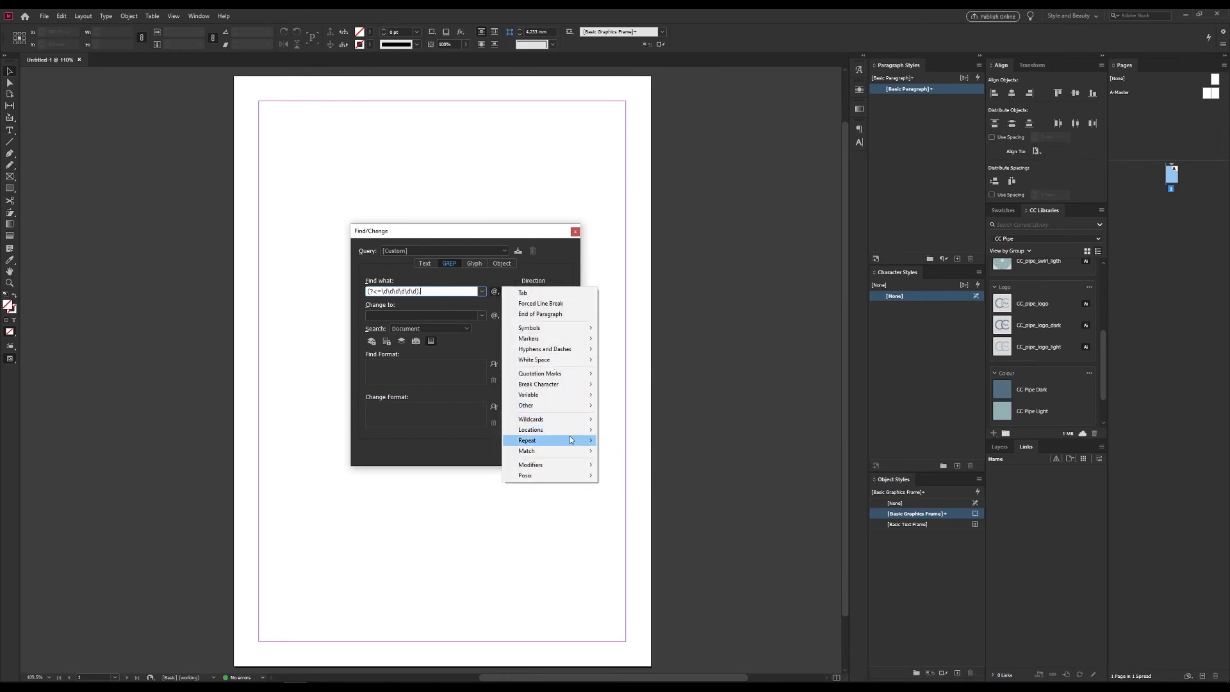
mouse_move(571, 442)
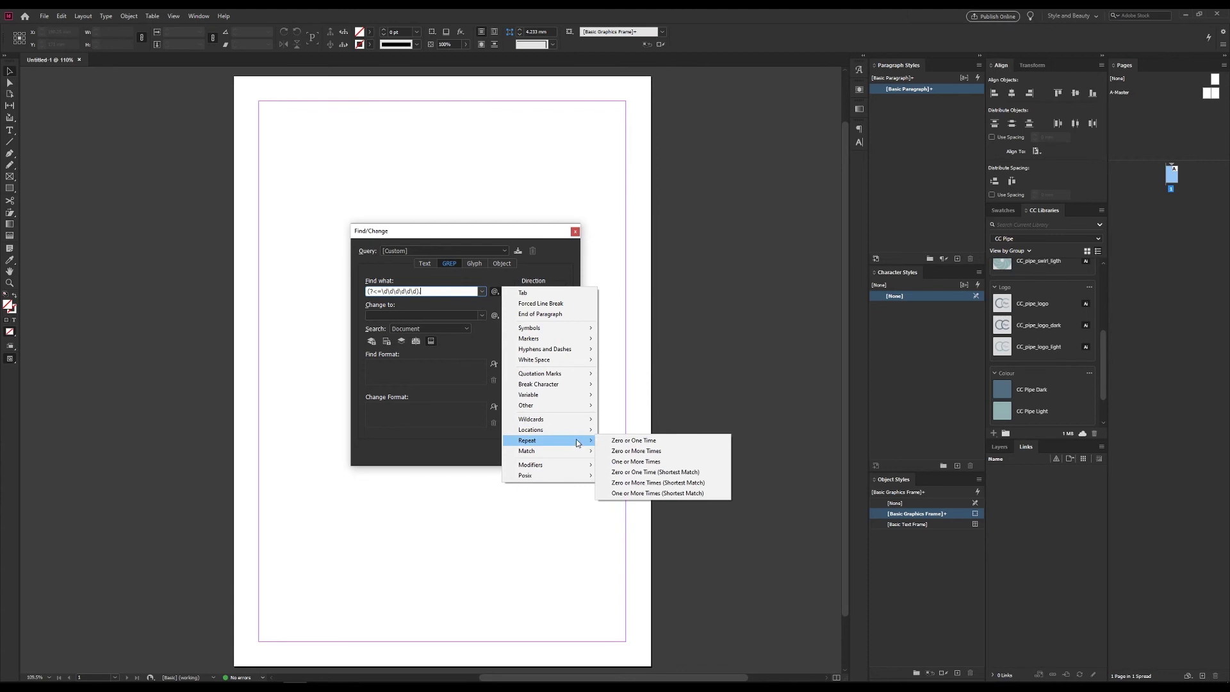
left_click(648, 462)
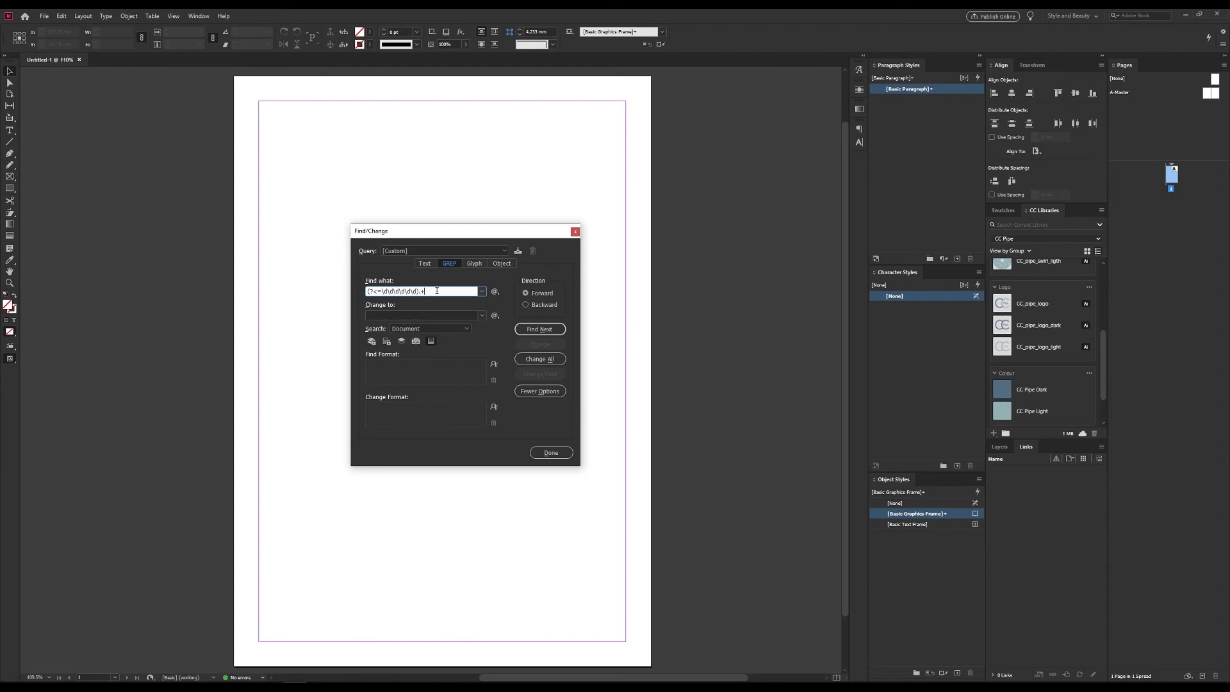
key("ctrl+a")
Return to Bridge, select files 000001 to 000010 in the 06 Demos folder and reopen Batch Rename
key("alt+Tab")
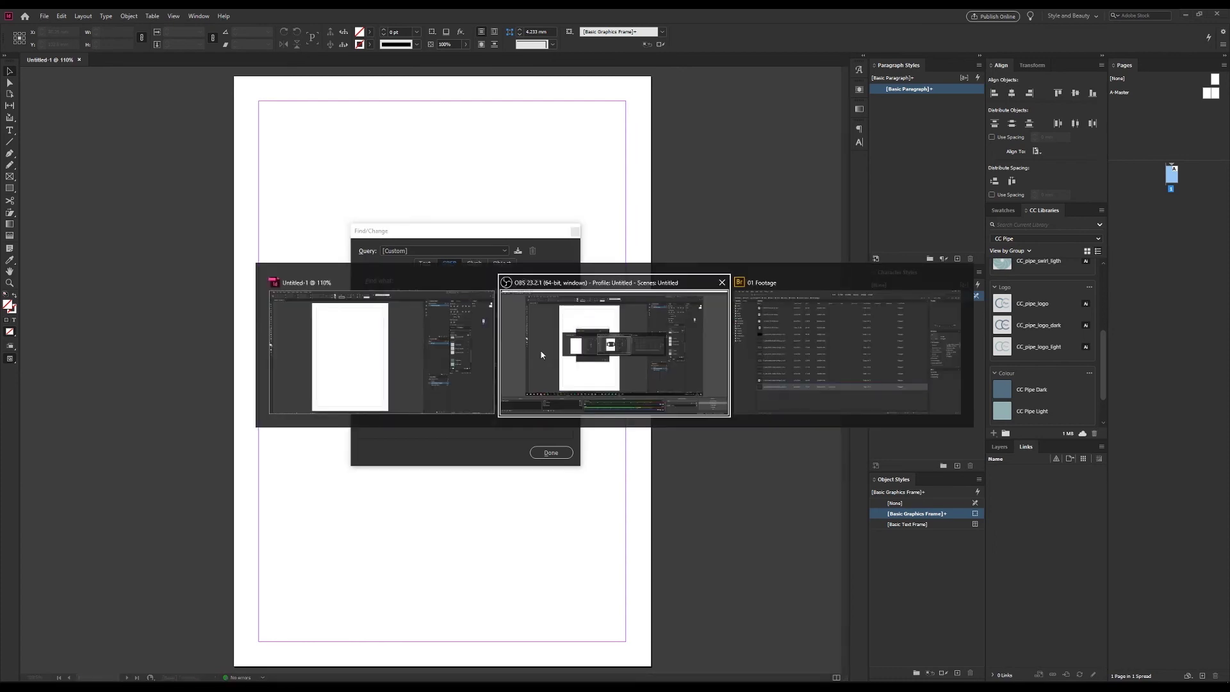
key("alt+Tab")
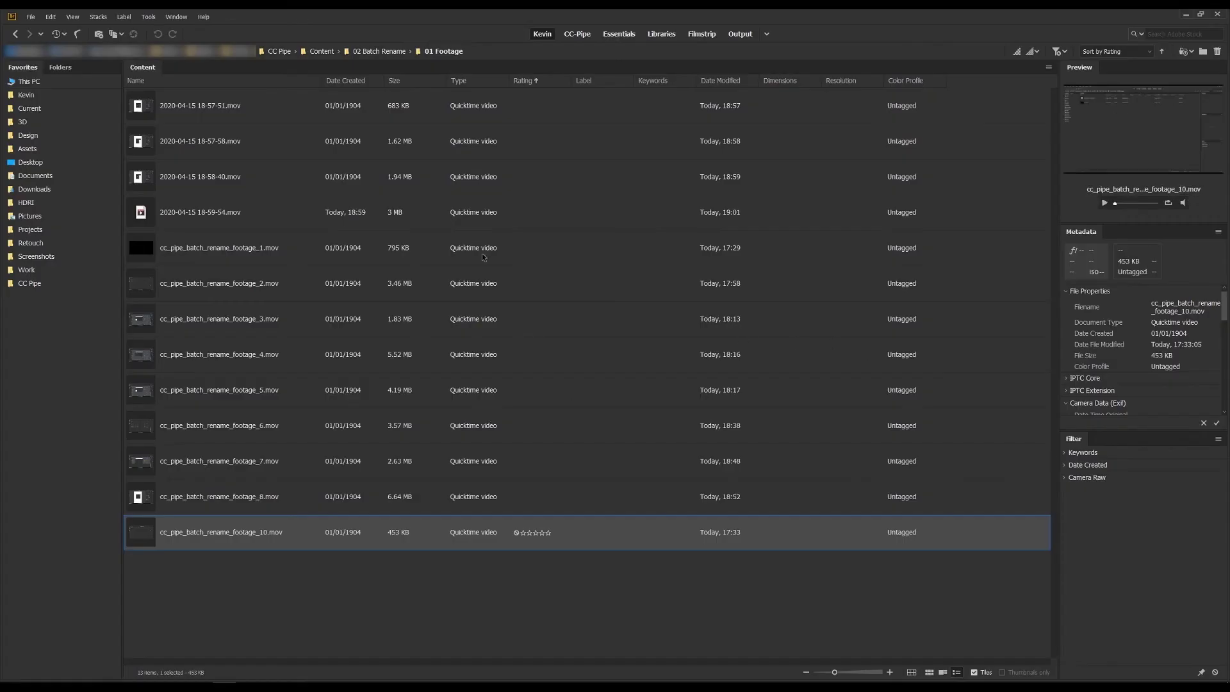
left_click(378, 51)
left_click(269, 294)
double_click(269, 293)
left_click(262, 157)
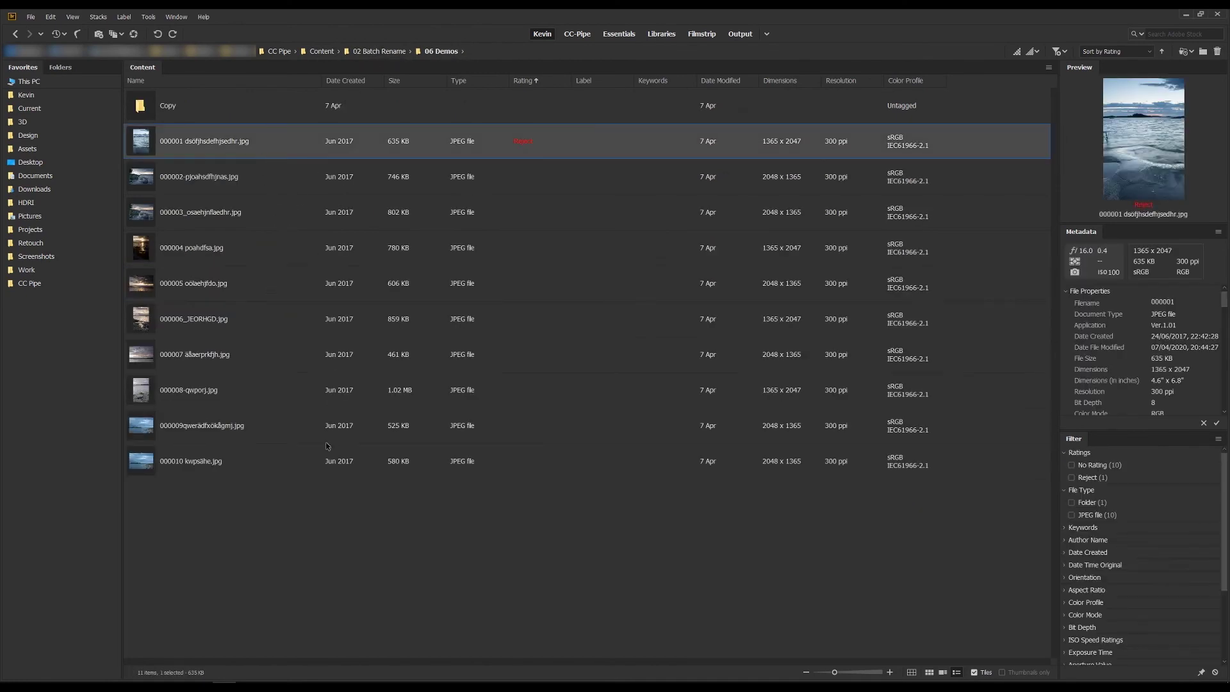
left_click(274, 458, "shift")
key("ctrl+shift+r")
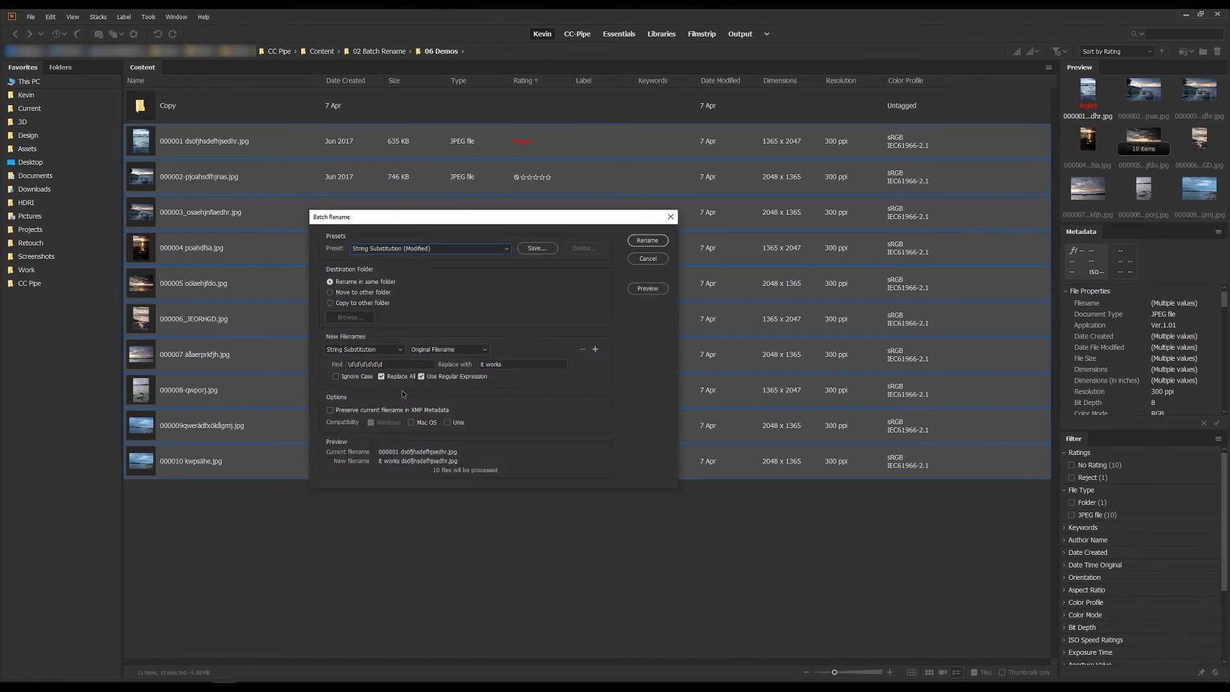
Set the substitution to find (?<=\d\d\d\d\d\d).+ and replace it with nothing, and run the rename
left_click_drag(398, 362, 307, 365)
type("(?<=\\d\\d\\d\\d\\d\\d).+")
left_click_drag(511, 366, 481, 364)
key("BackSpace")
left_click(647, 240)
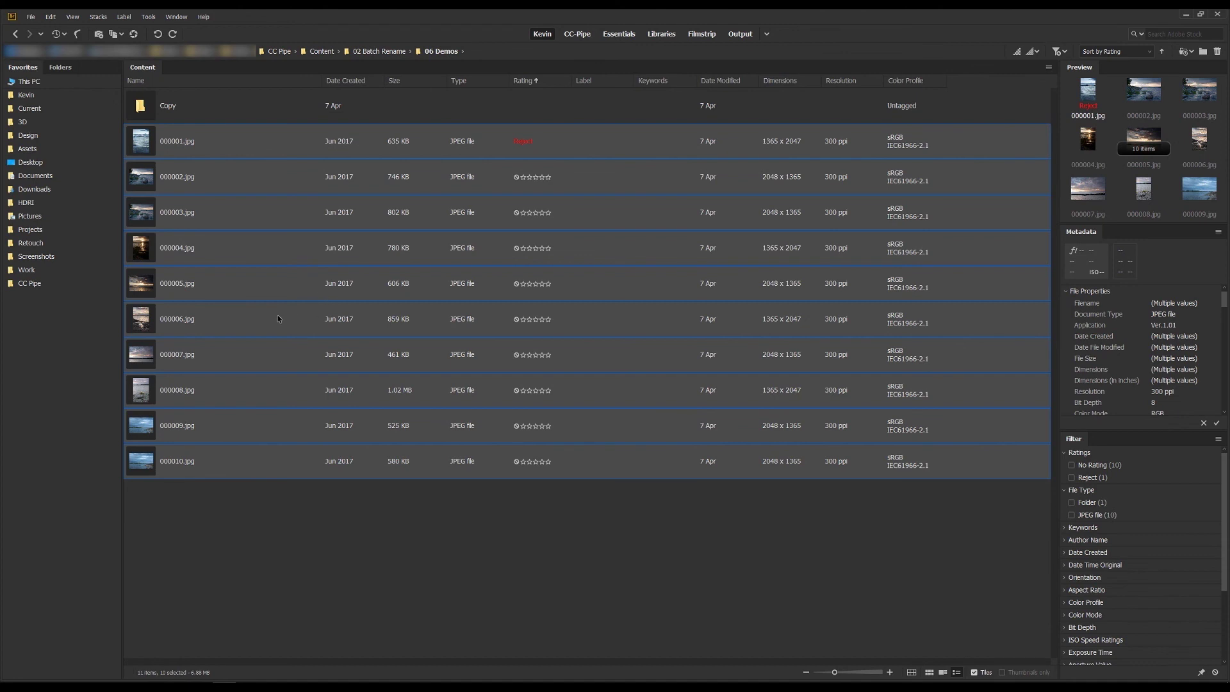
Reopen Batch Rename for the ten selected images and show the available filename component types
key("ctrl+shift+r")
left_click(365, 349)
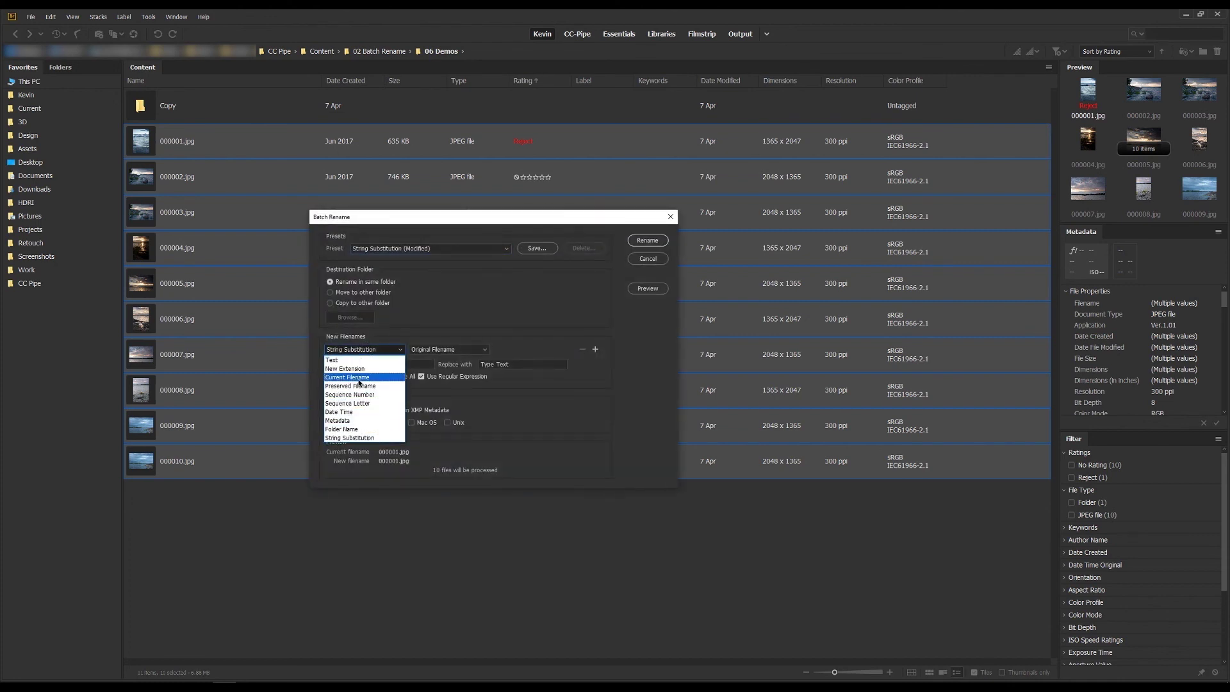